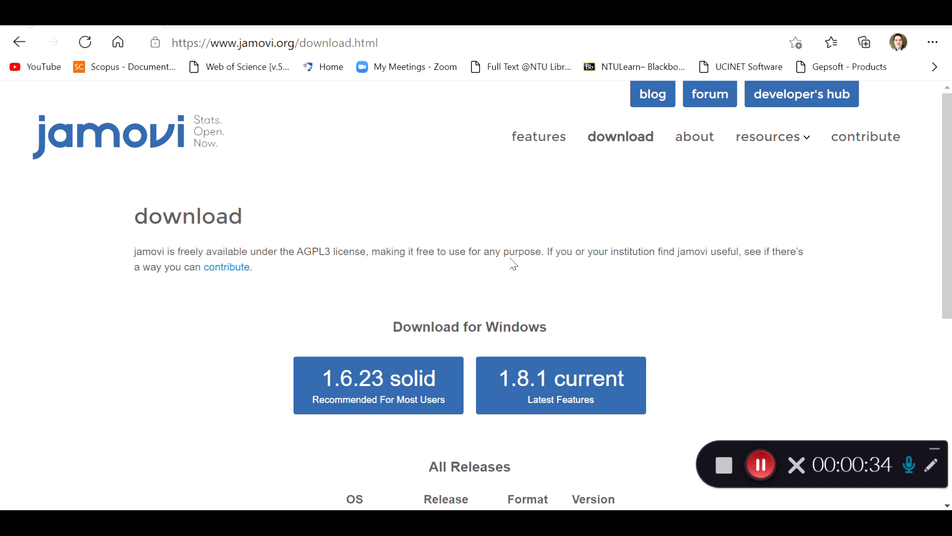
# - Review the Windows download options and release list on the jamovi download page
pyautogui.scroll(-1, 577, 293)
pyautogui.scroll(-1, 576, 293)
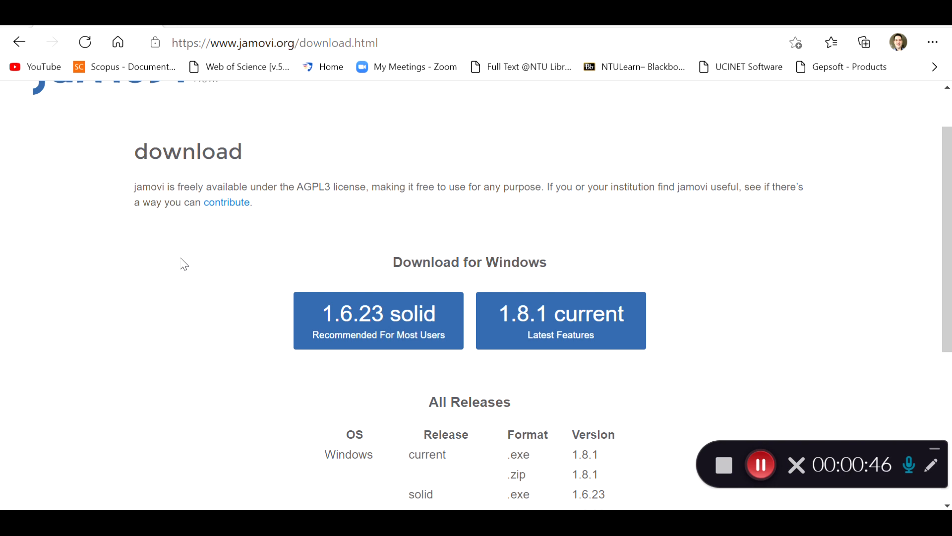
pyautogui.scroll(1, 241, 253)
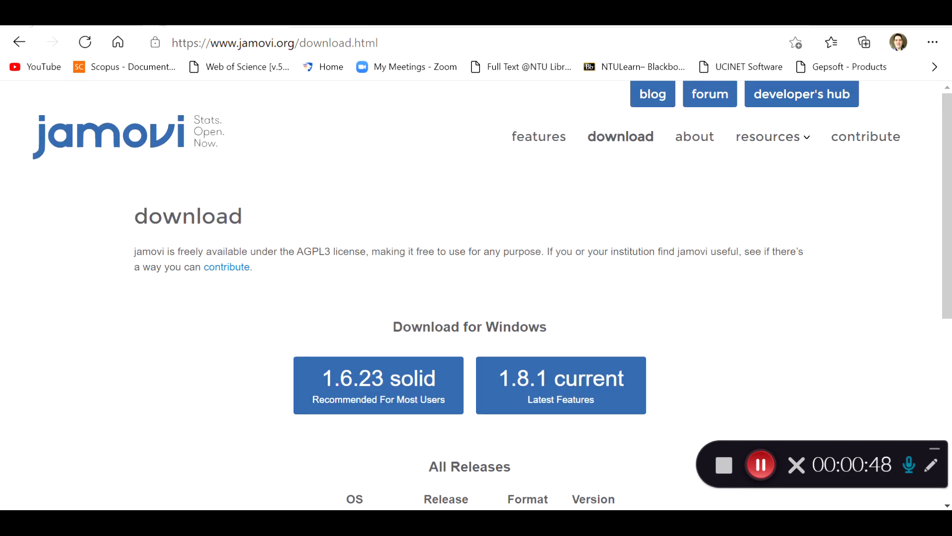
# - Switch to the YouTube channel page and look through its Rasch Measurement videos
pyautogui.click(233, 19)
pyautogui.scroll(5, 342, 229)
pyautogui.scroll(-7, 342, 229)
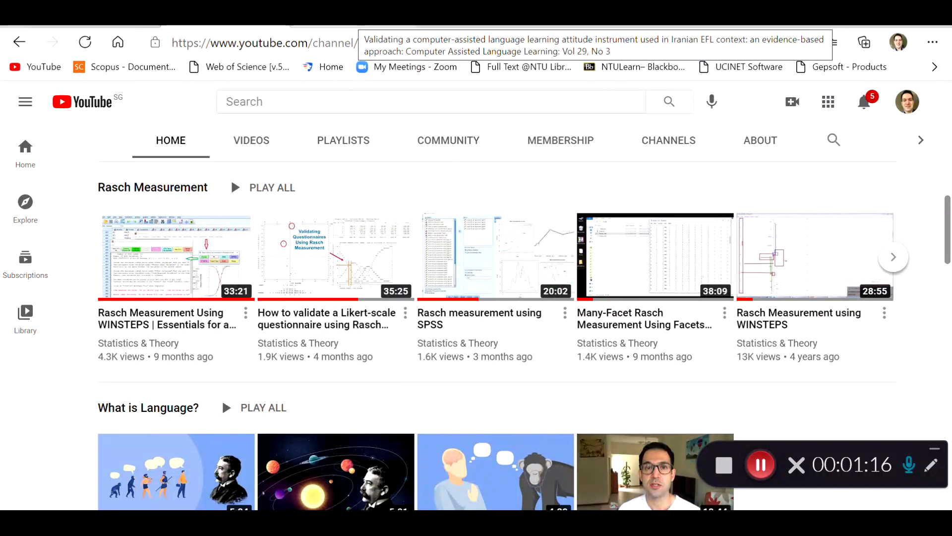
# - View the computer-assisted language learning attitude instrument article and the Language Testing article reviewing Rasch measurement
pyautogui.click(352, 19)
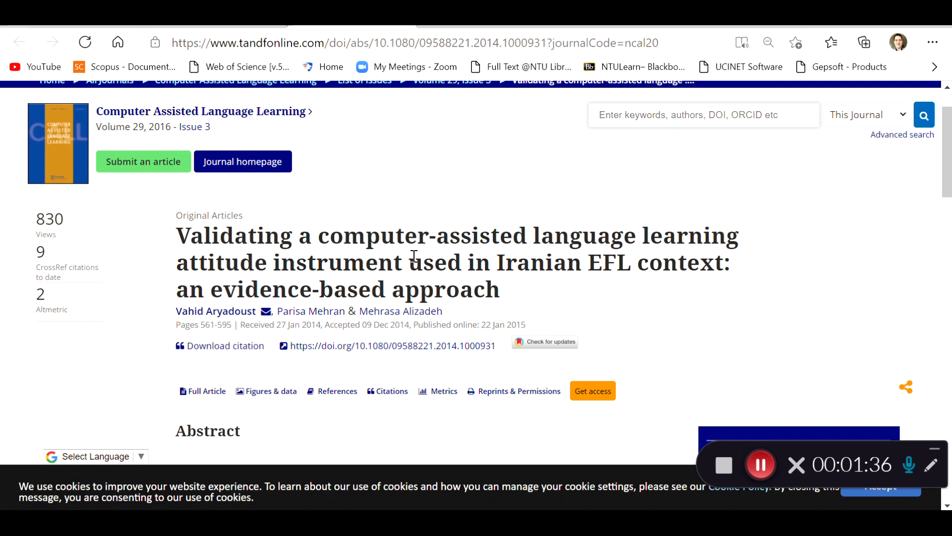
pyautogui.click(465, 21)
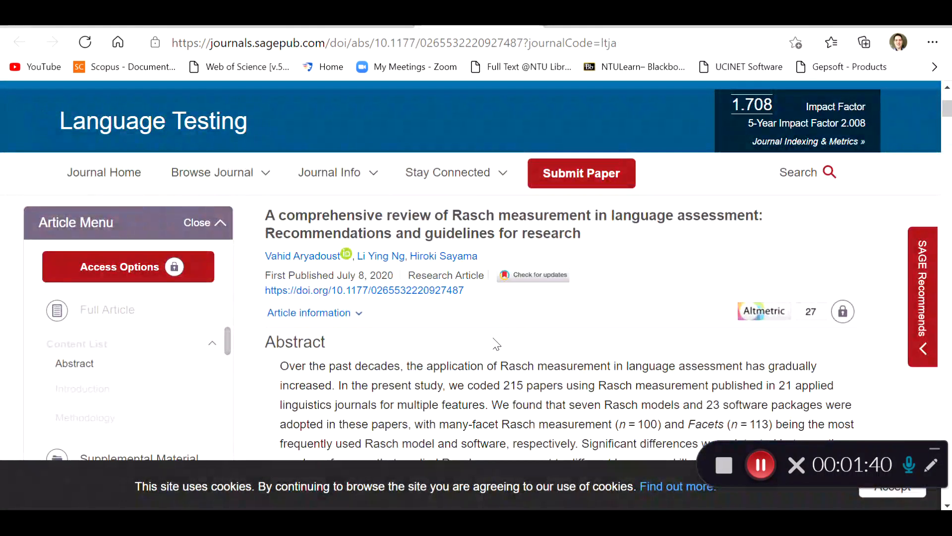
pyautogui.scroll(-1, 495, 338)
pyautogui.scroll(1, 494, 337)
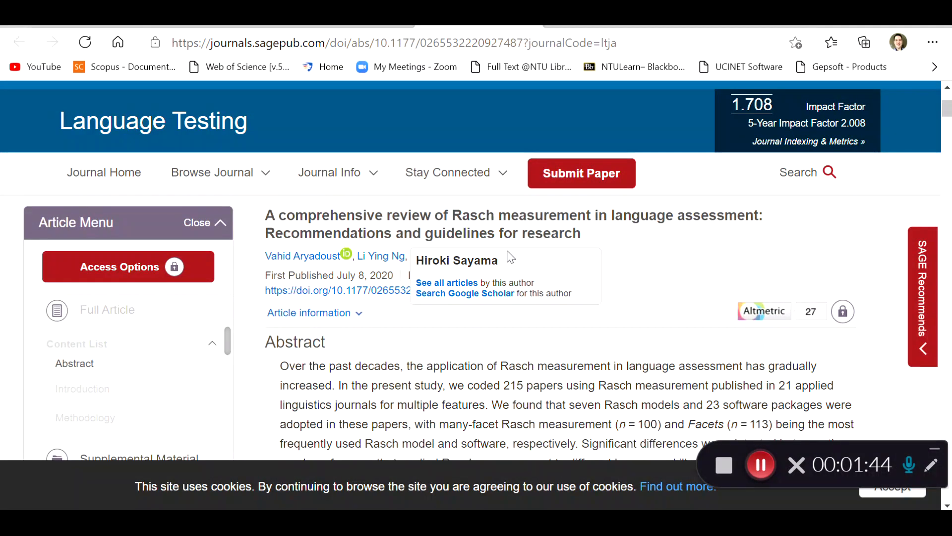
# - On the Quantitative Data Analysis for Language Assessment Volume I page, find Section II in the contents and highlight chapters 4 to 7
pyautogui.click(605, 15)
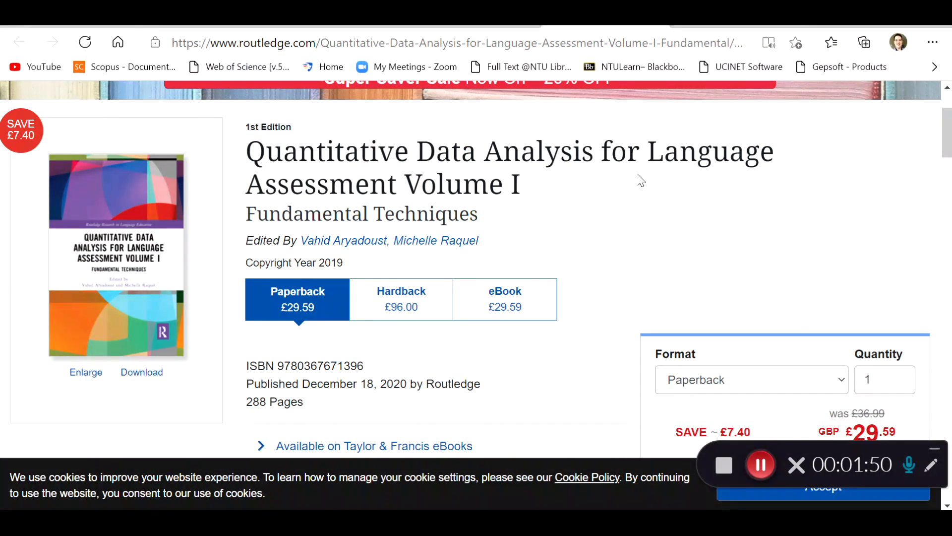
pyautogui.scroll(-5, 585, 197)
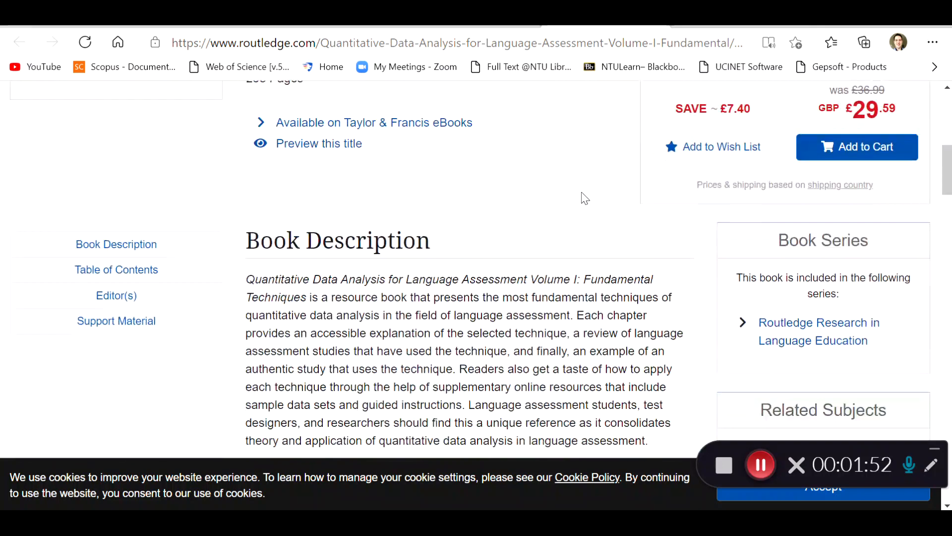
pyautogui.scroll(-10, 584, 197)
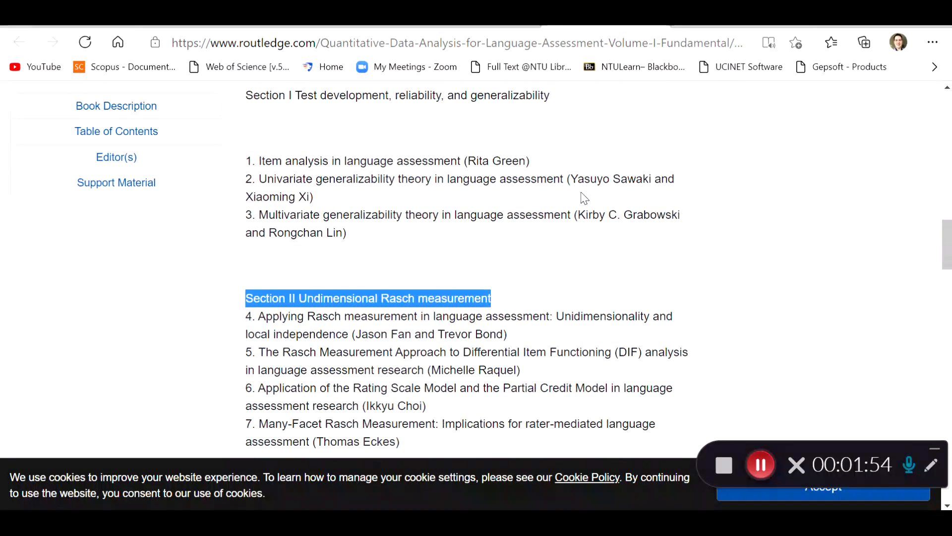
pyautogui.scroll(-1, 549, 192)
pyautogui.scroll(-1, 511, 225)
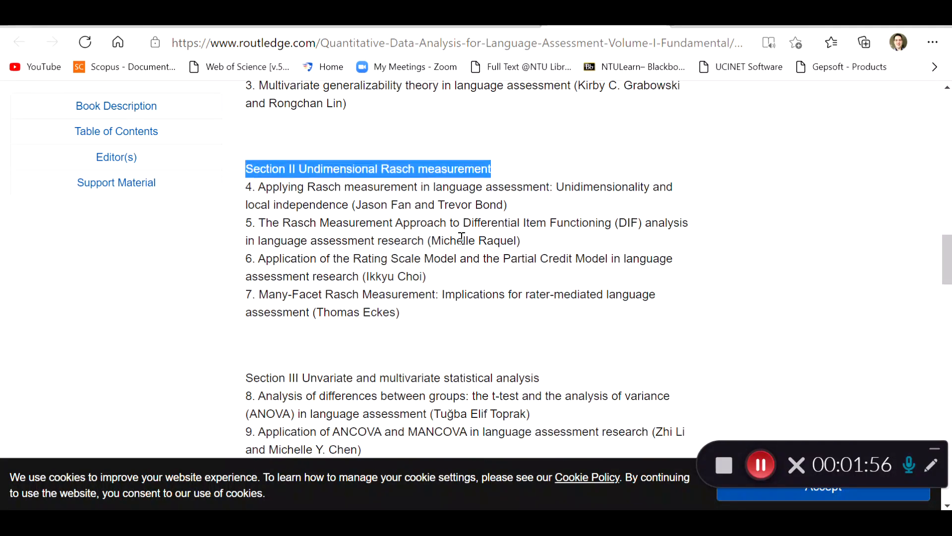
pyautogui.click(354, 171)
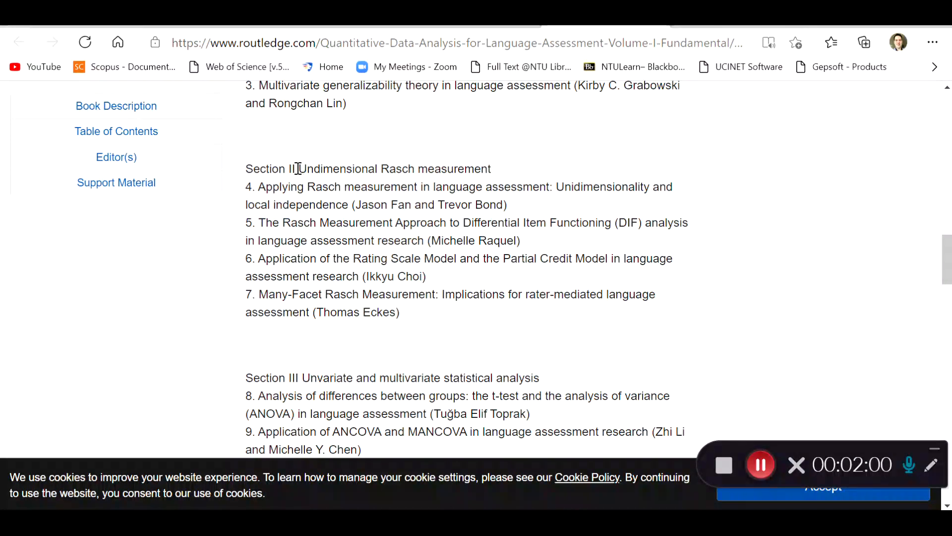
pyautogui.moveTo(300, 168); pyautogui.dragTo(315, 169)
pyautogui.moveTo(246, 190); pyautogui.dragTo(310, 313)
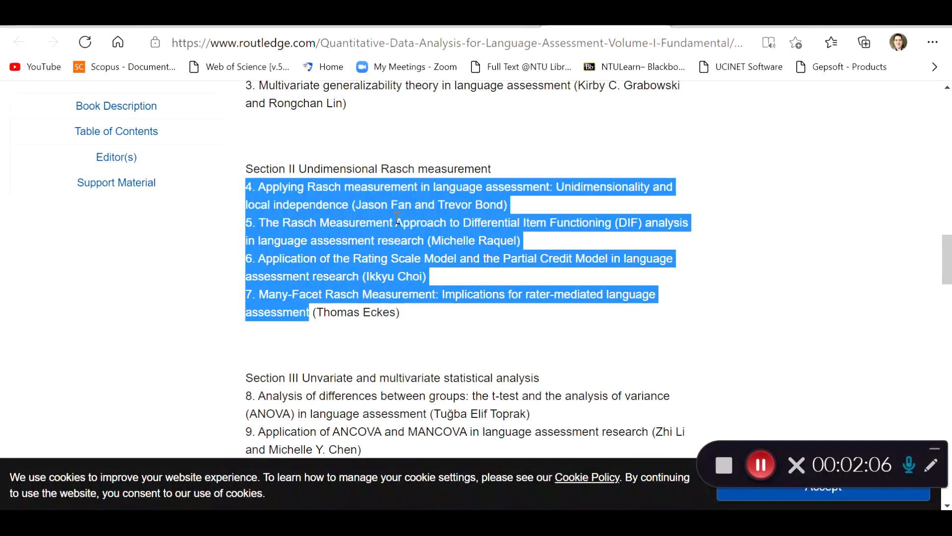
# - Switch to the Volume II book page and review its details and the Part I chapters on advanced item response theory models
pyautogui.hotkey('ctrl', 'Tab')
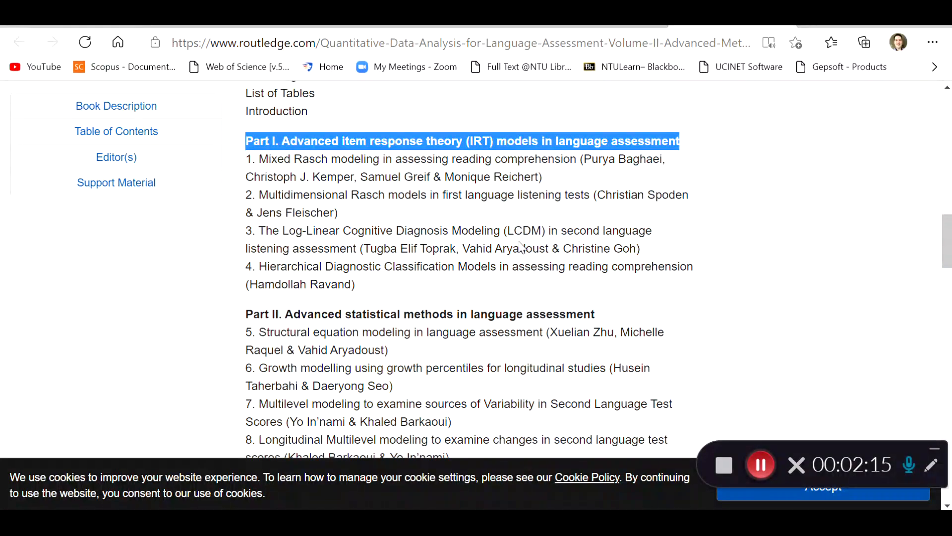
pyautogui.scroll(15, 494, 245)
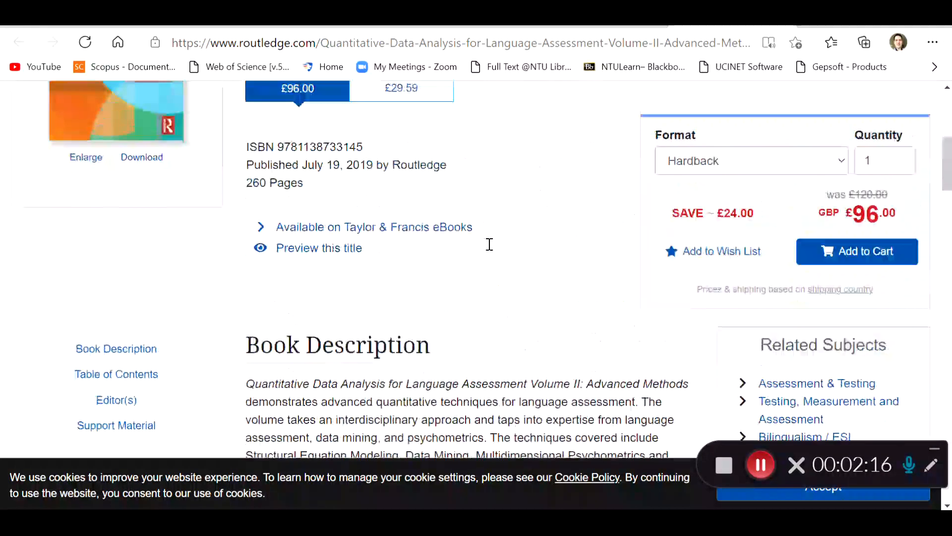
pyautogui.scroll(-10, 462, 246)
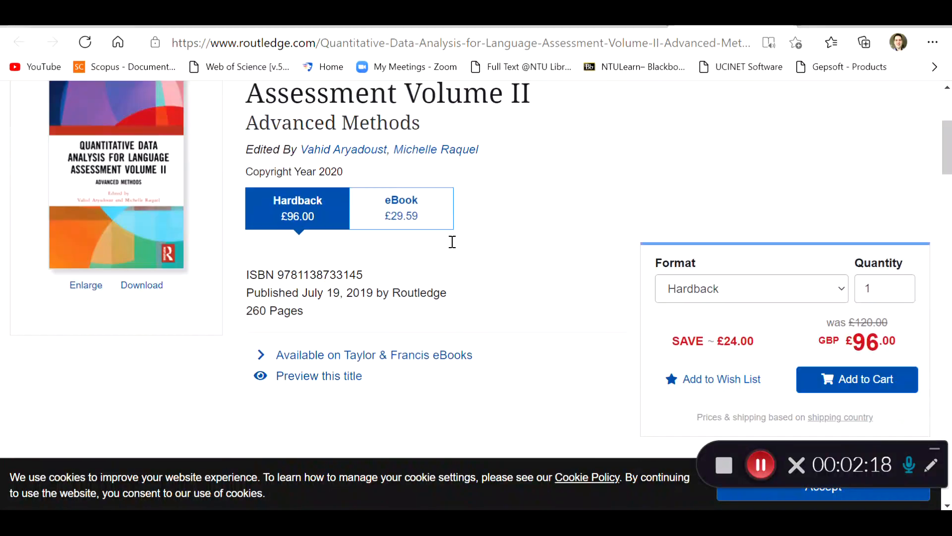
pyautogui.scroll(-8, 463, 246)
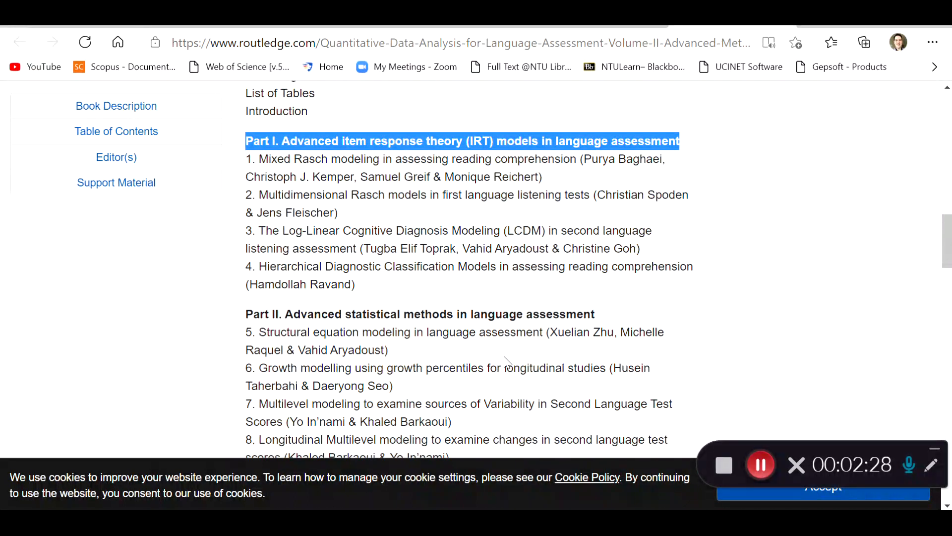
# - Switch to jamovi, open the jamovi library and browse the available modules
pyautogui.click(535, 520)
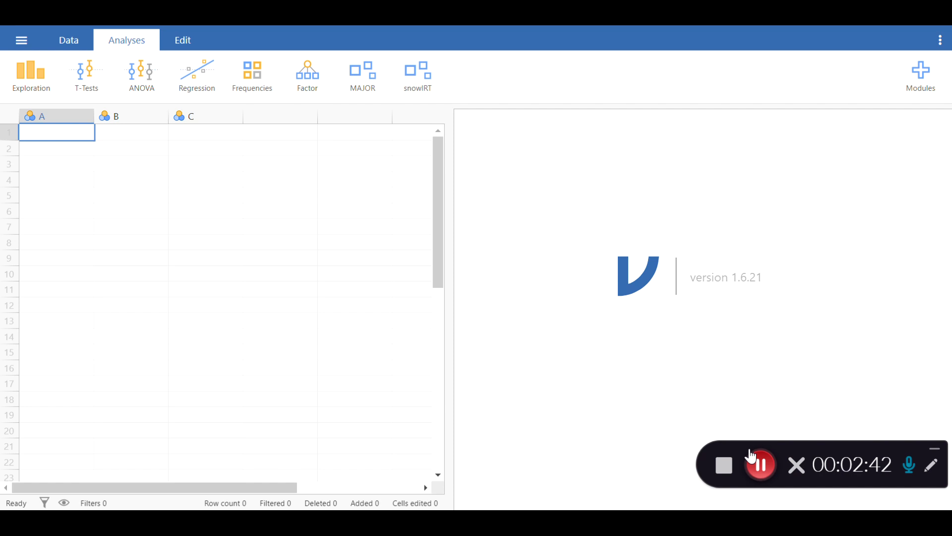
pyautogui.click(920, 92)
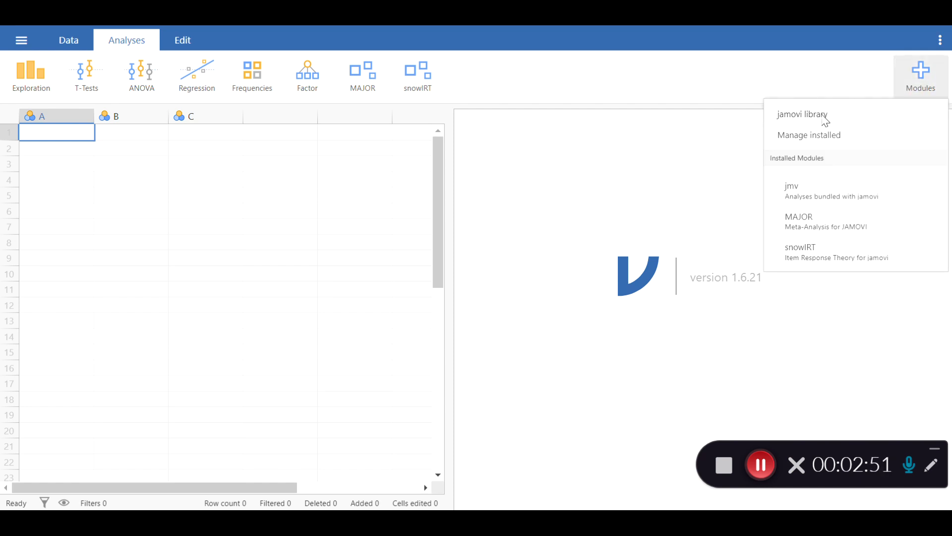
pyautogui.click(823, 116)
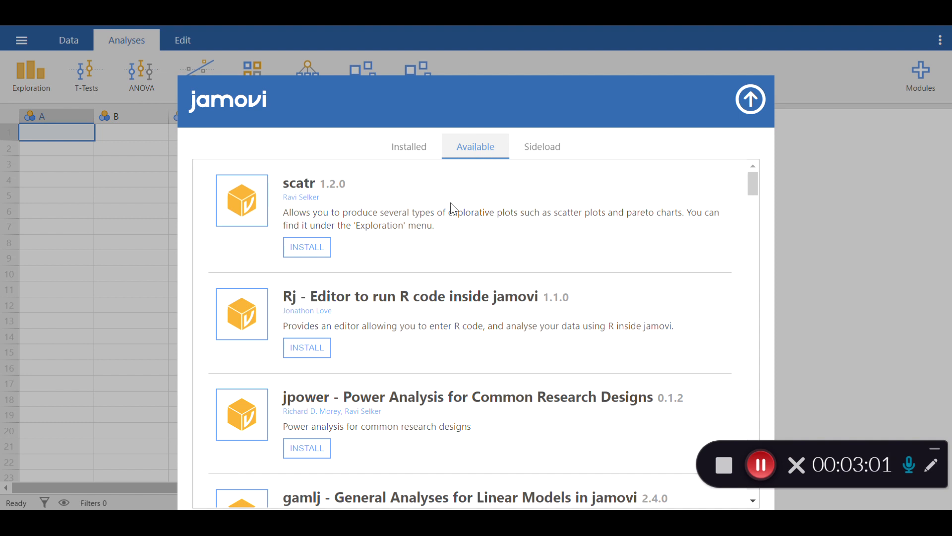
pyautogui.scroll(-6, 453, 211)
pyautogui.scroll(-7, 440, 271)
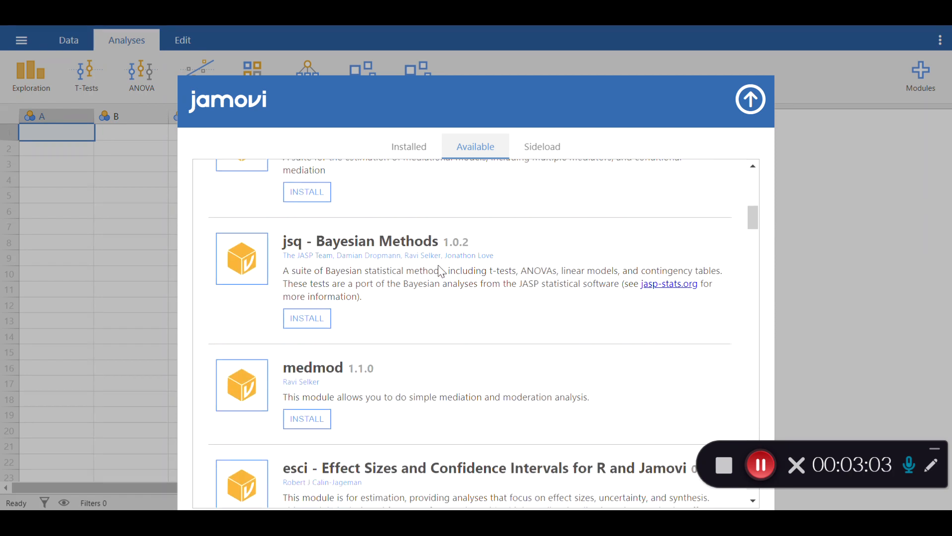
pyautogui.scroll(-3, 441, 271)
pyautogui.scroll(-6, 440, 271)
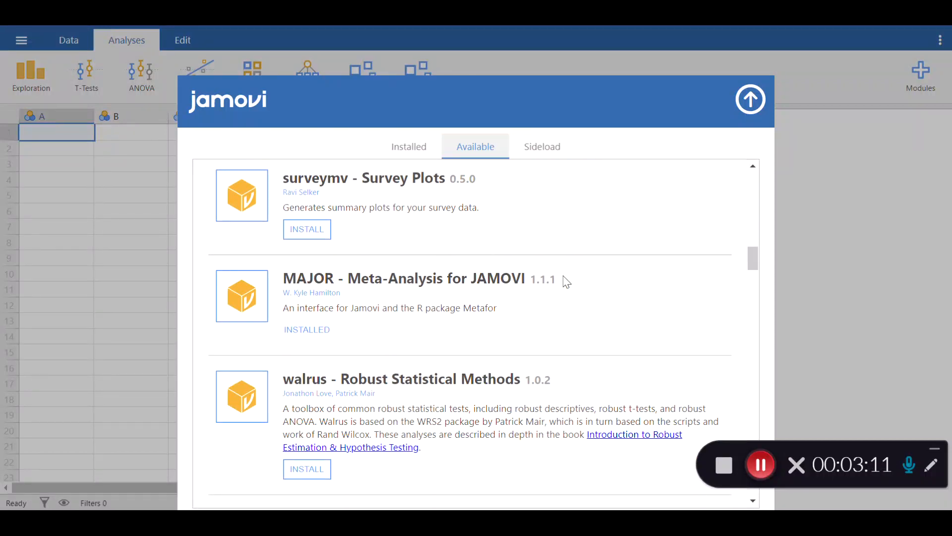
pyautogui.scroll(-5, 563, 278)
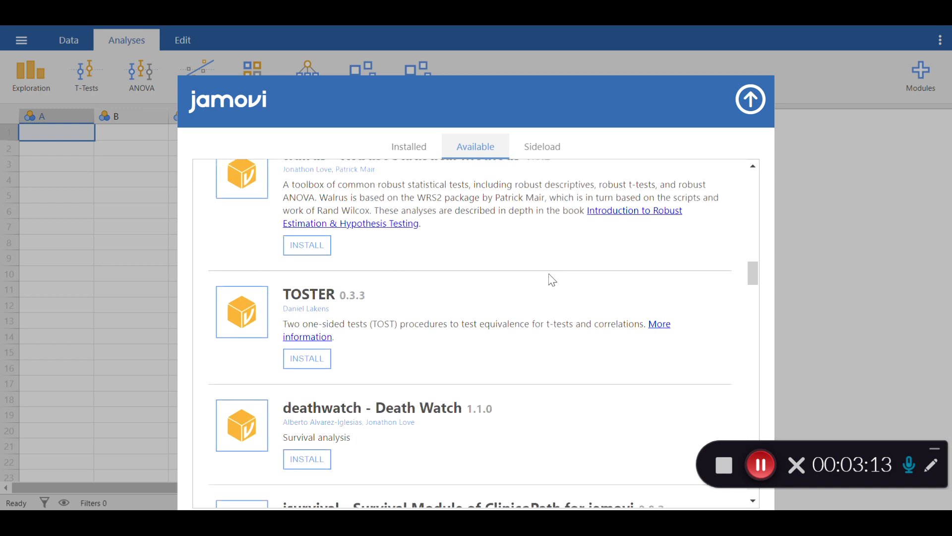
pyautogui.scroll(-5, 552, 281)
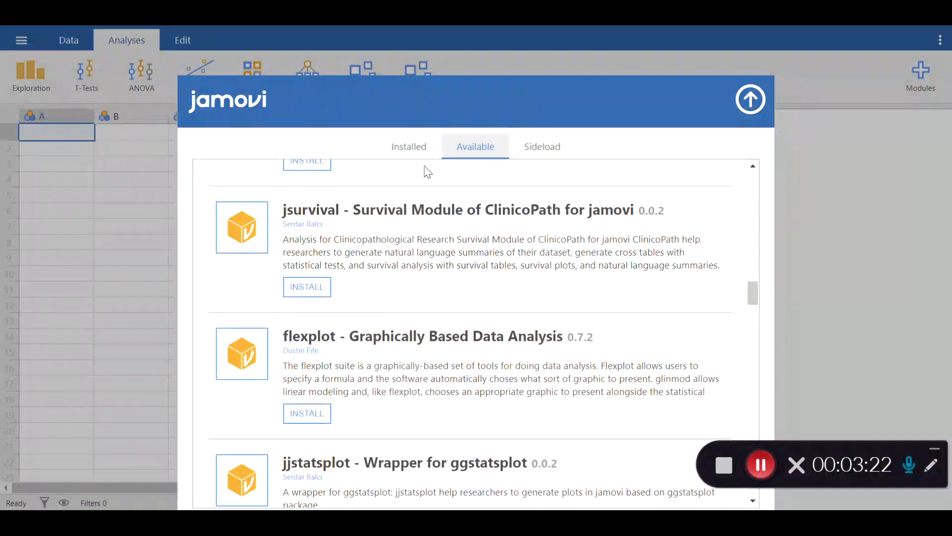
# - Check the installed modules alongside the available ones and close the module library
pyautogui.click(418, 148)
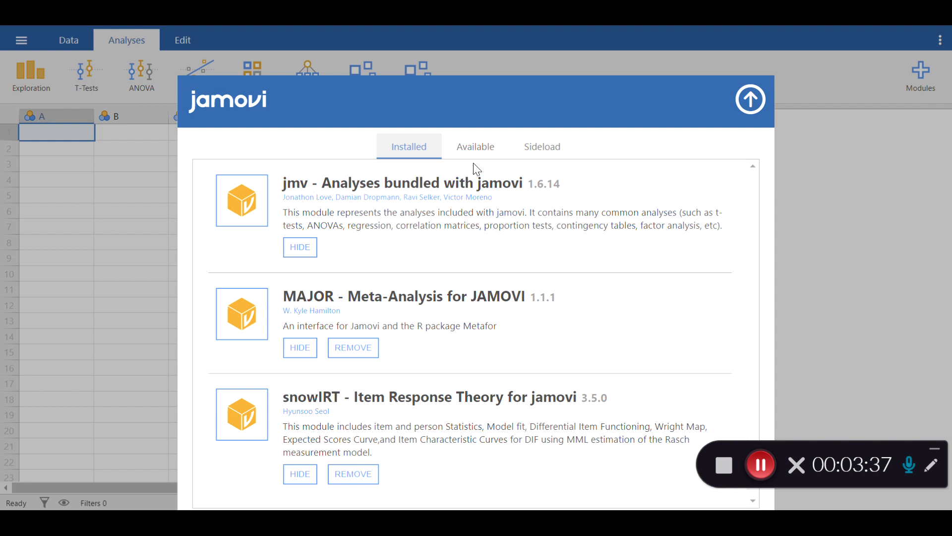
pyautogui.click(477, 149)
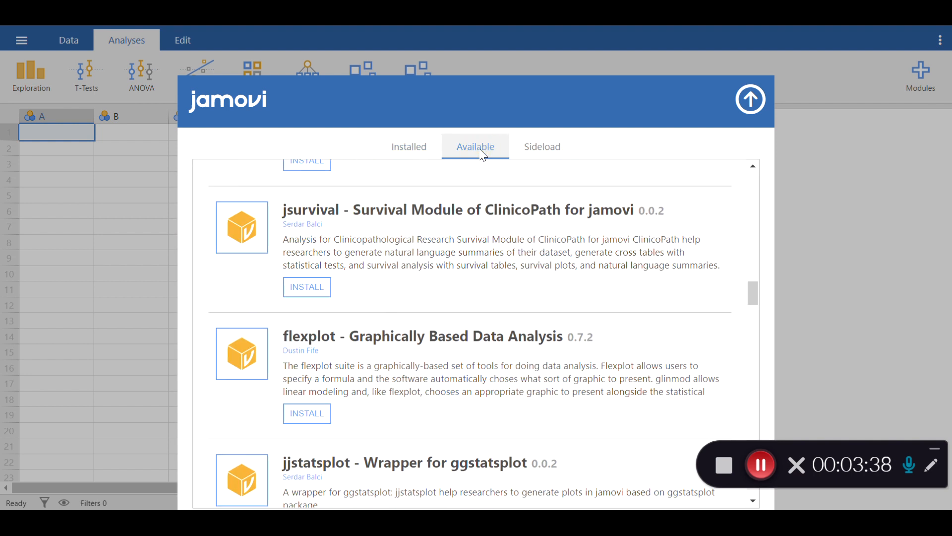
pyautogui.click(411, 148)
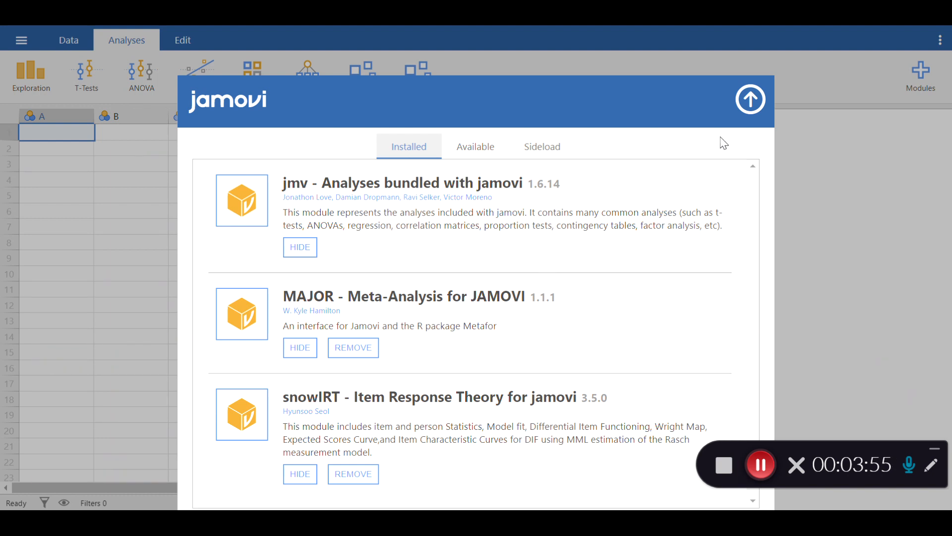
pyautogui.click(748, 103)
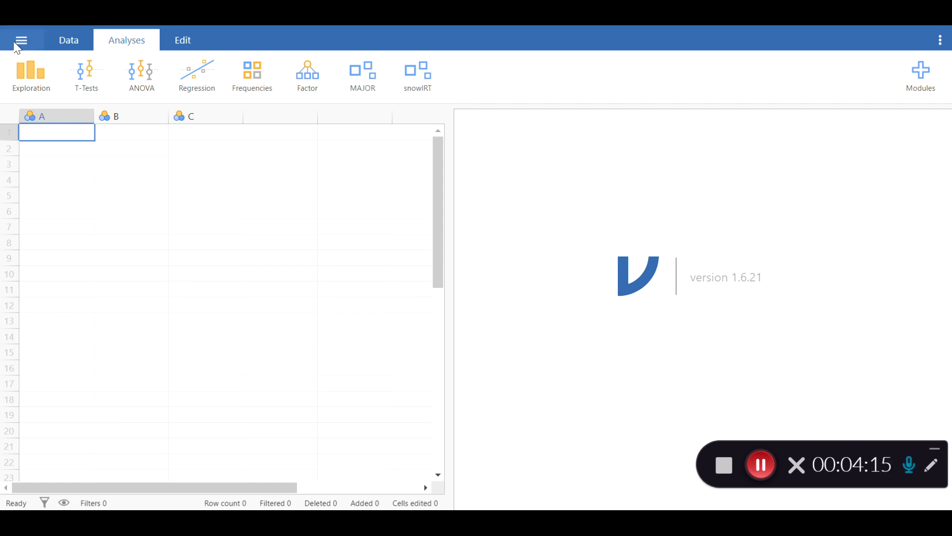
# - Bring up the options for opening a file and view both the Data Library and This PC locations
pyautogui.click(21, 44)
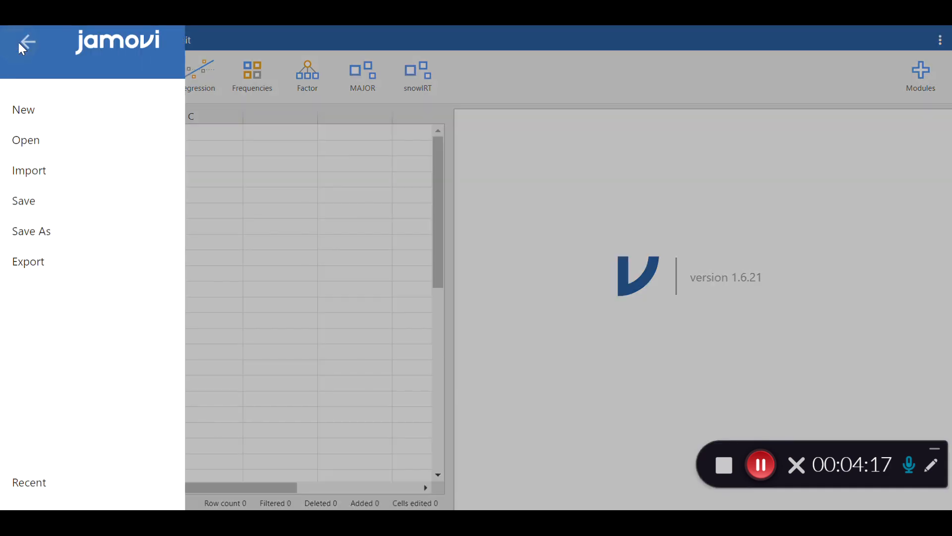
pyautogui.click(44, 136)
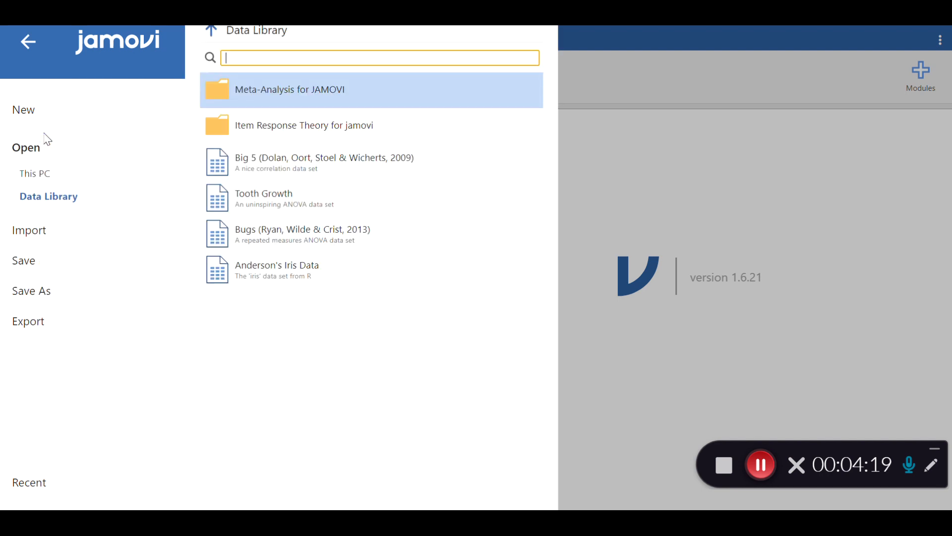
pyautogui.click(44, 174)
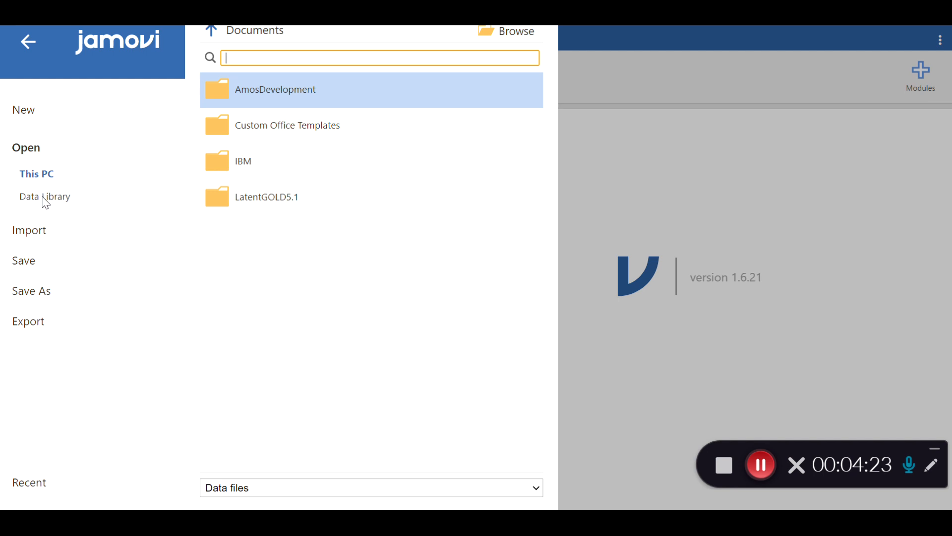
pyautogui.click(46, 199)
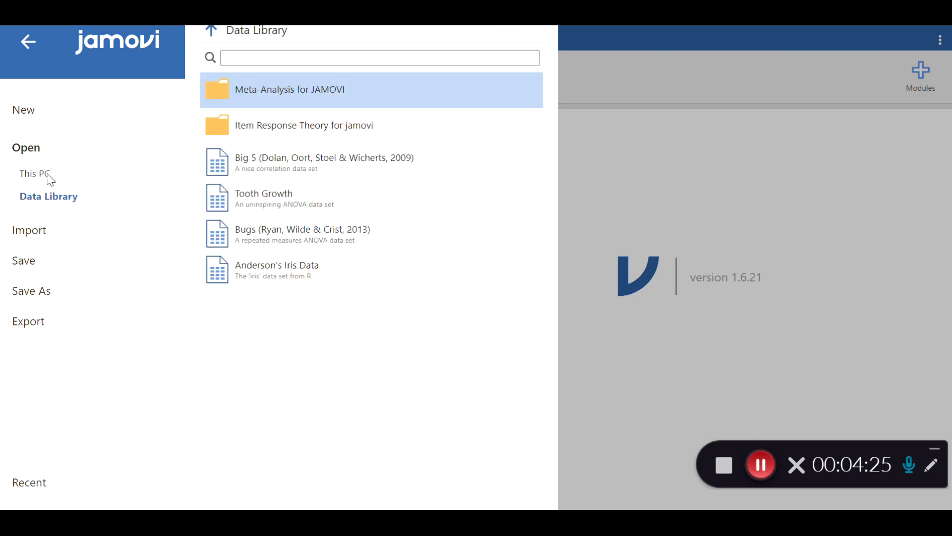
pyautogui.click(50, 180)
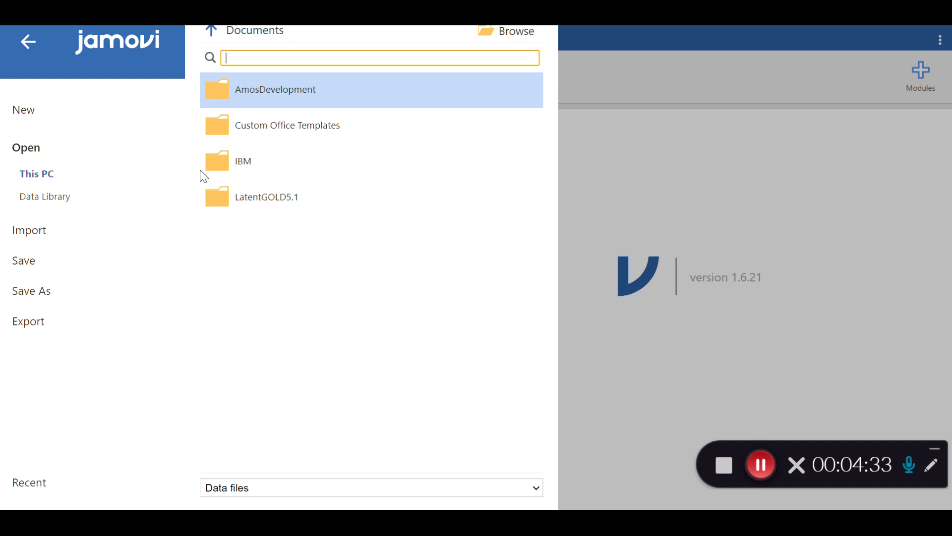
# - Browse for a data file on the computer and inspect the supported file types, keeping the Data files filter
pyautogui.click(517, 34)
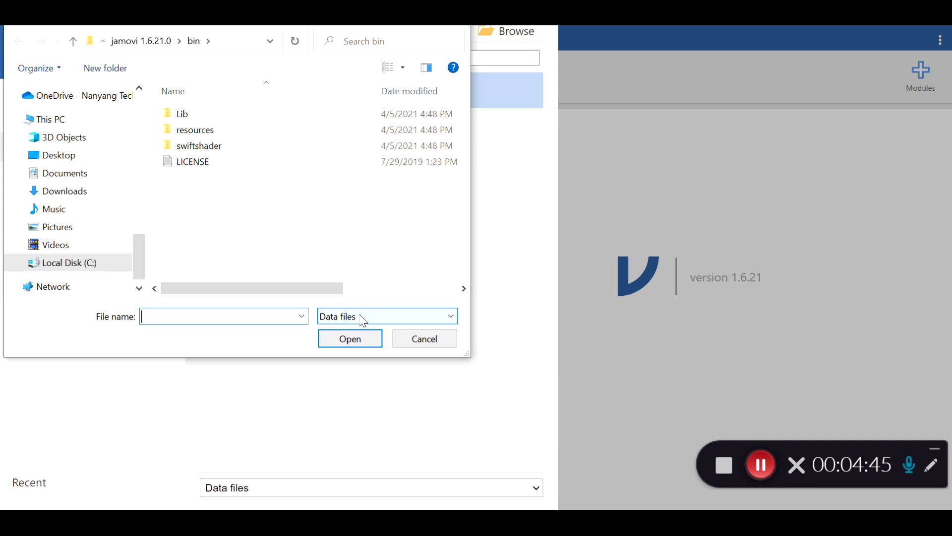
pyautogui.click(425, 320)
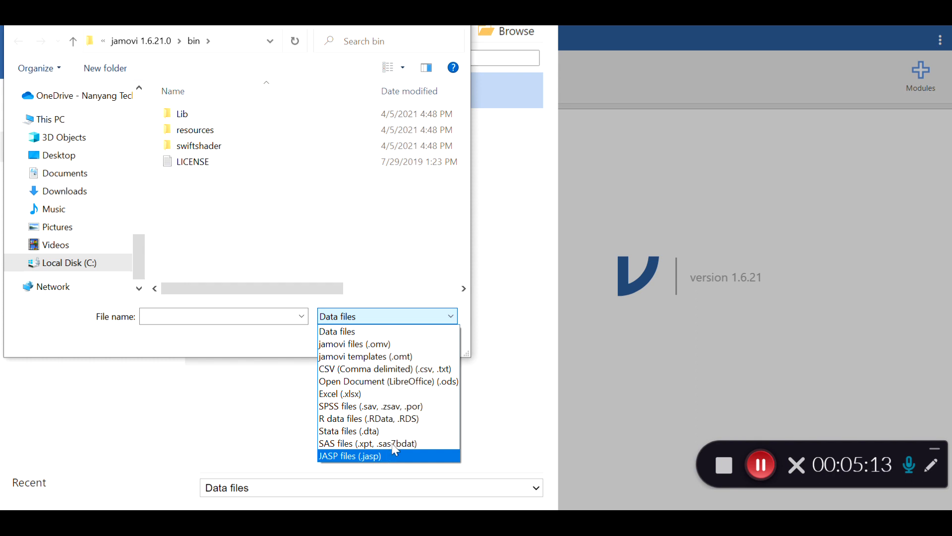
pyautogui.click(427, 229)
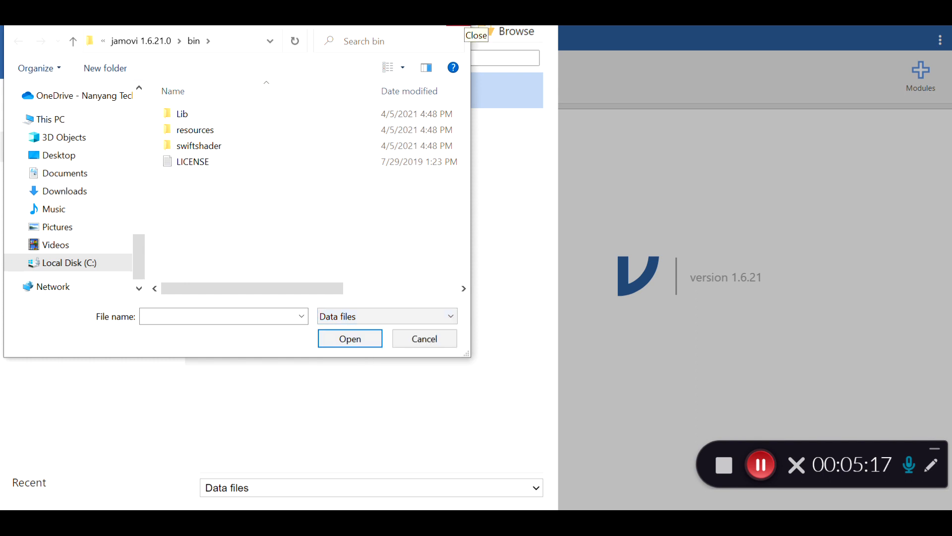
# - Close the file browser and open the dichotomous data set from the Item Response Theory for jamovi folder in the Data Library
pyautogui.click(459, 24)
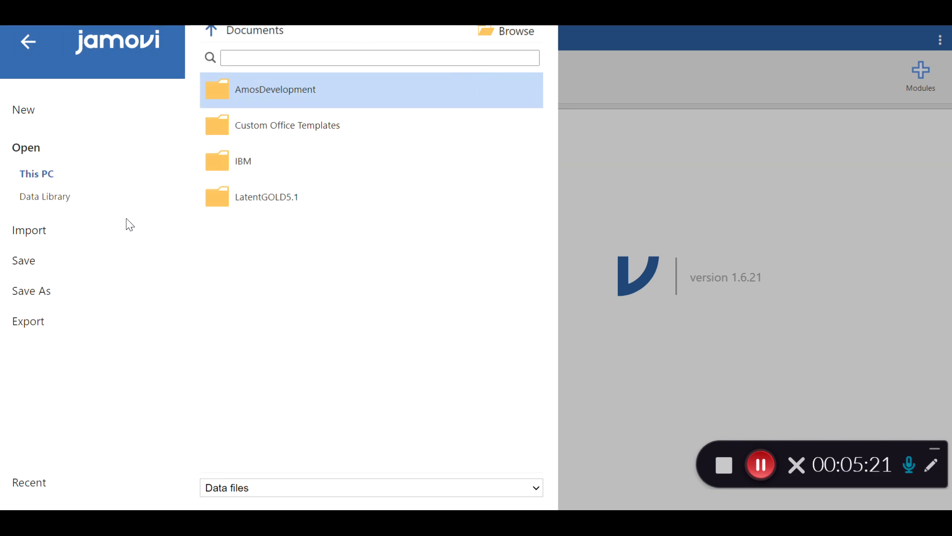
pyautogui.click(44, 202)
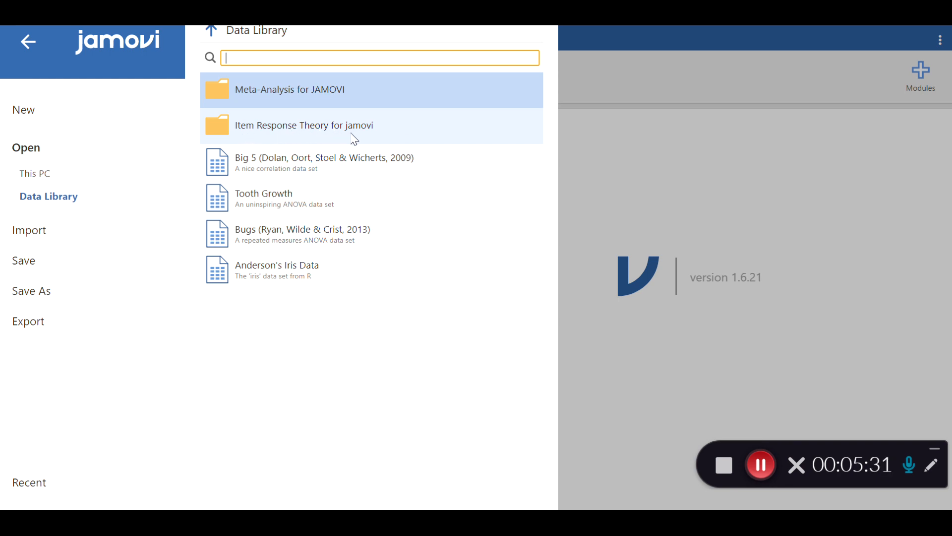
pyautogui.click(761, 475)
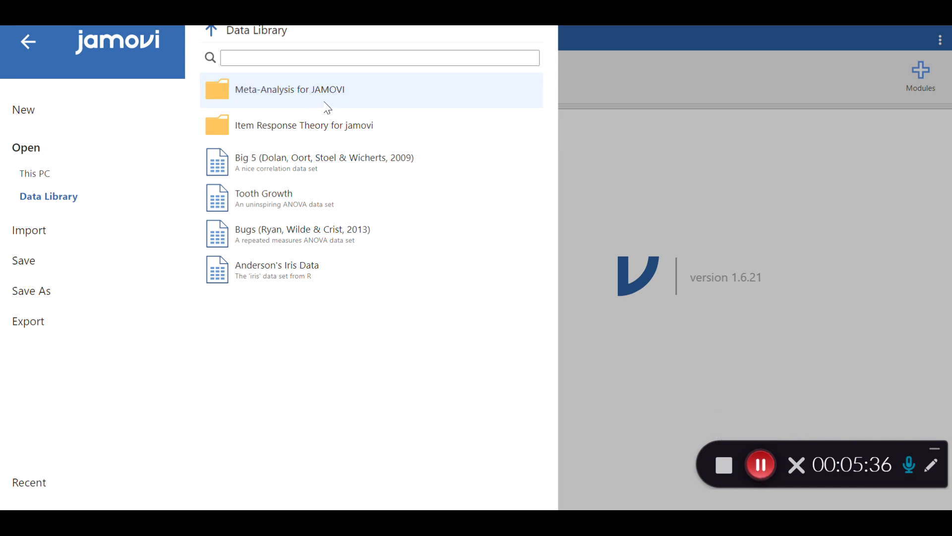
pyautogui.click(314, 130)
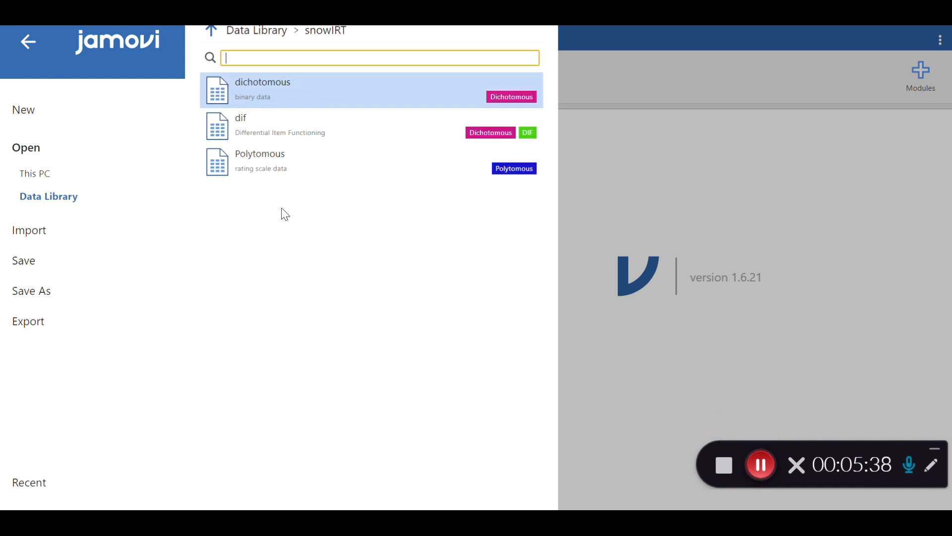
pyautogui.click(281, 87)
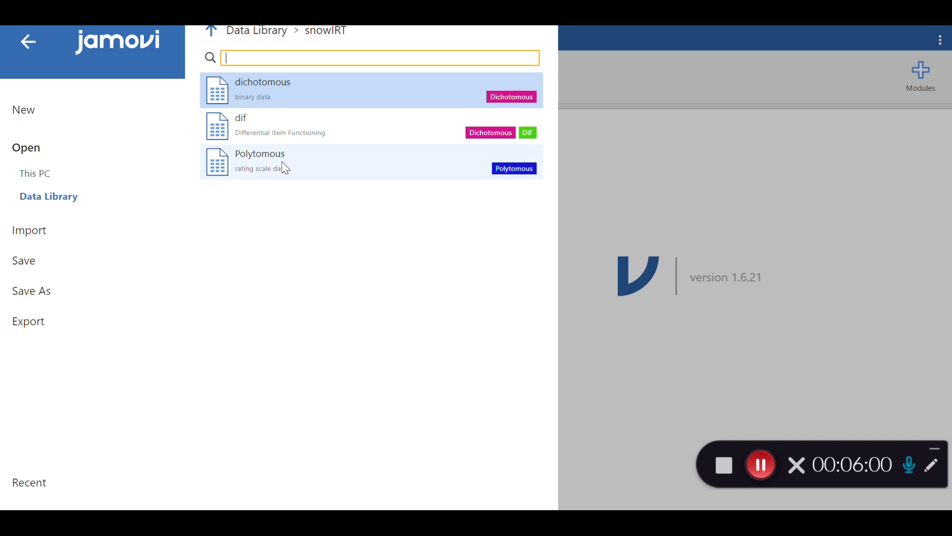
pyautogui.click(280, 92)
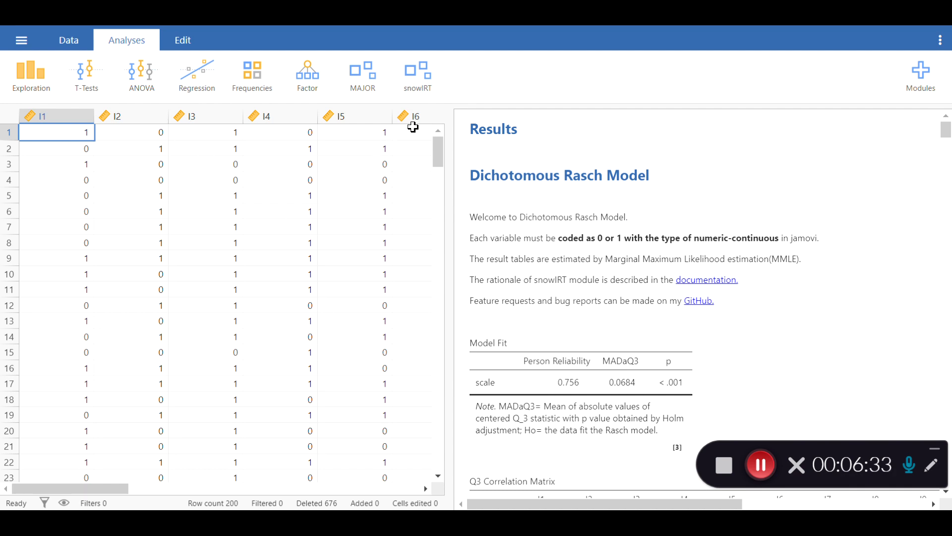
# - Look through the item columns of the data set, view the data editing tools with column I1 selected, and return to the analyses
pyautogui.moveTo(119, 480); pyautogui.dragTo(360, 484)
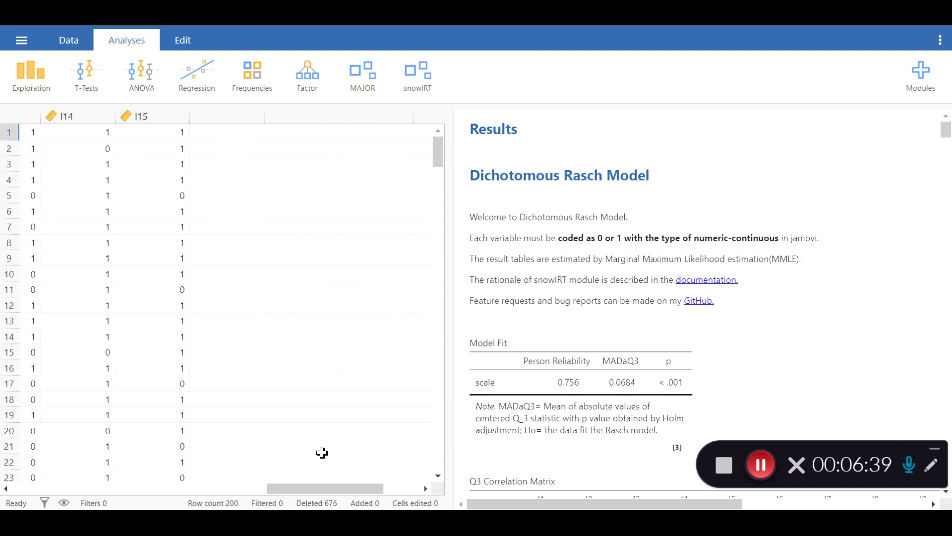
pyautogui.moveTo(319, 488); pyautogui.dragTo(50, 502)
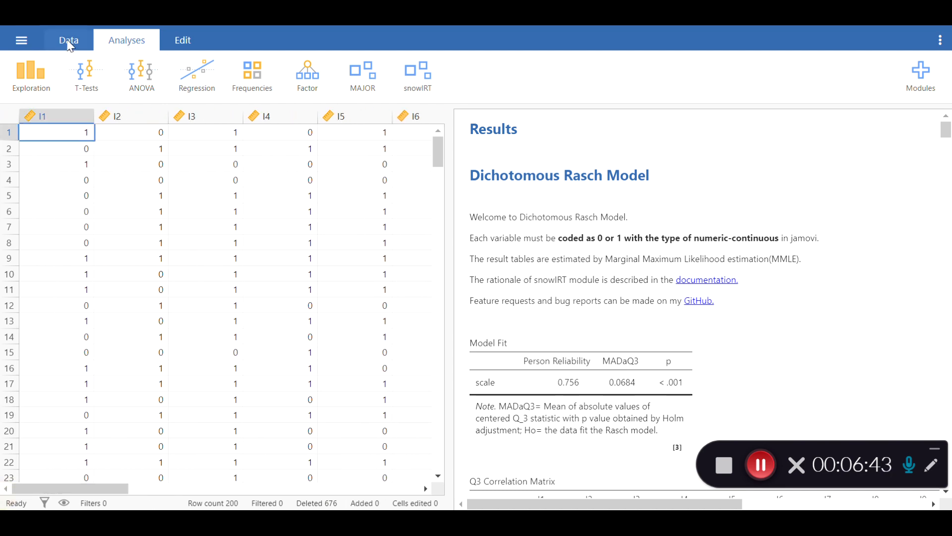
pyautogui.click(71, 43)
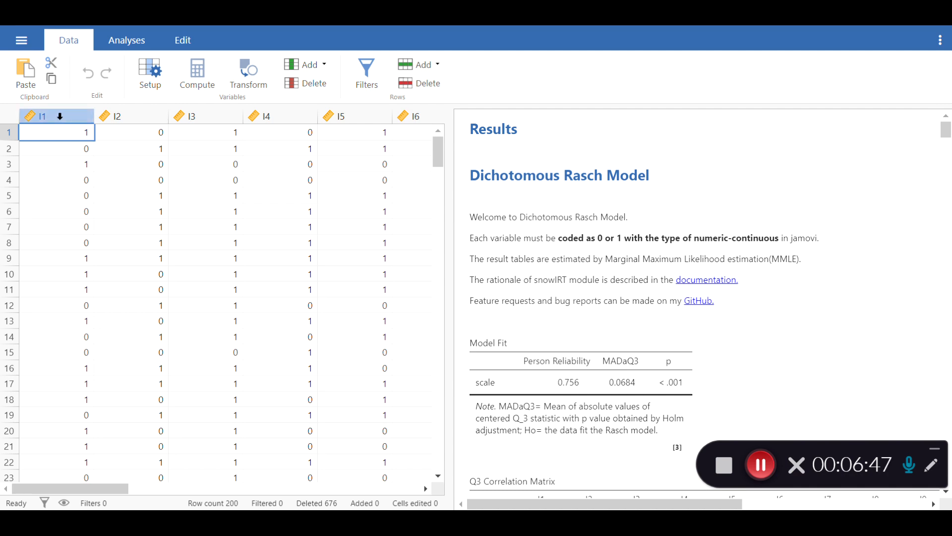
pyautogui.click(60, 116)
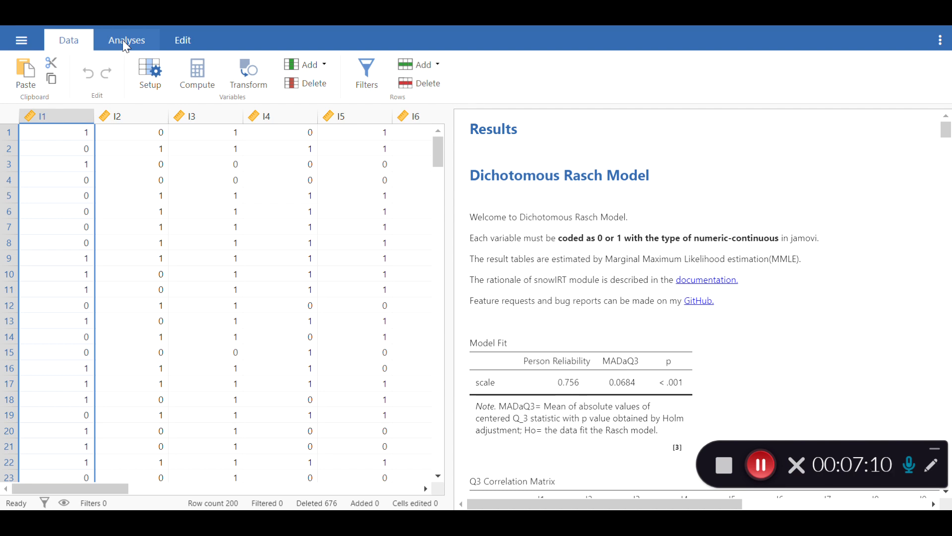
pyautogui.click(125, 44)
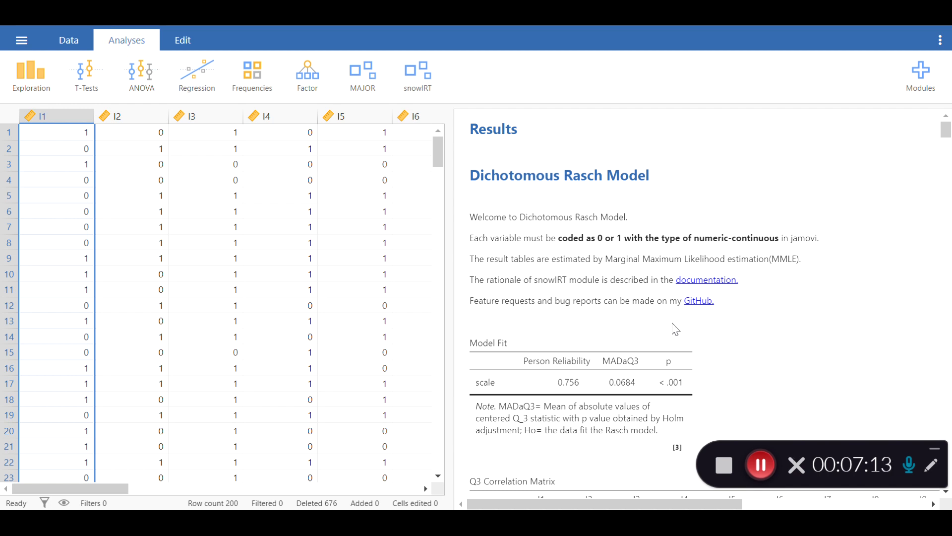
# - Reopen the options of the existing Dichotomous Rasch Model analysis, remove items I1 to I15 from its variables, and check the results
pyautogui.click(624, 271)
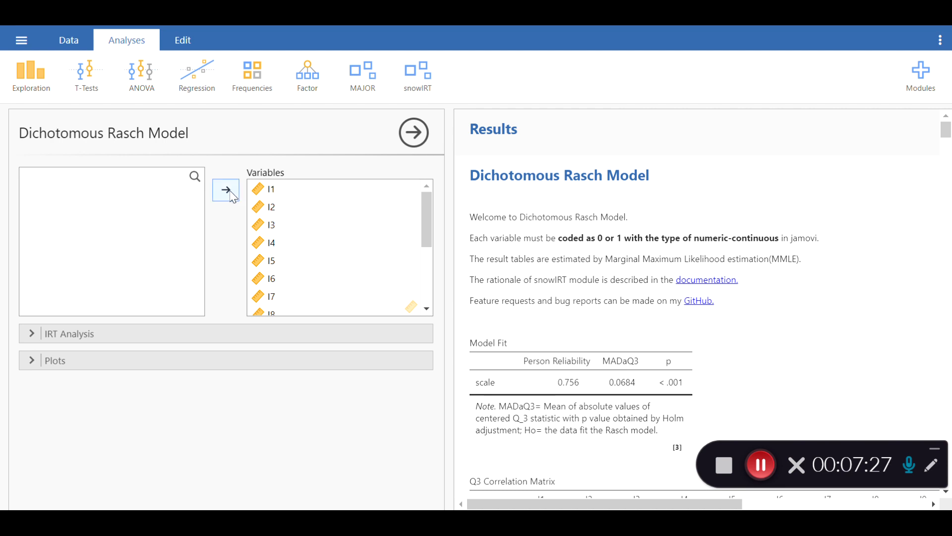
pyautogui.click(266, 197)
pyautogui.scroll(-3, 344, 234)
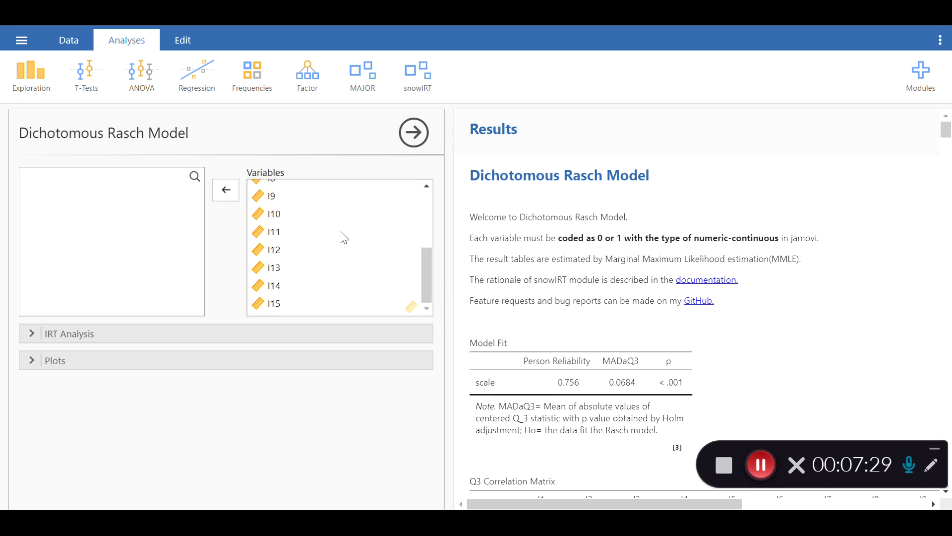
pyautogui.keyDown('shift'); pyautogui.click(272, 304); pyautogui.keyUp('shift')
pyautogui.click(225, 190)
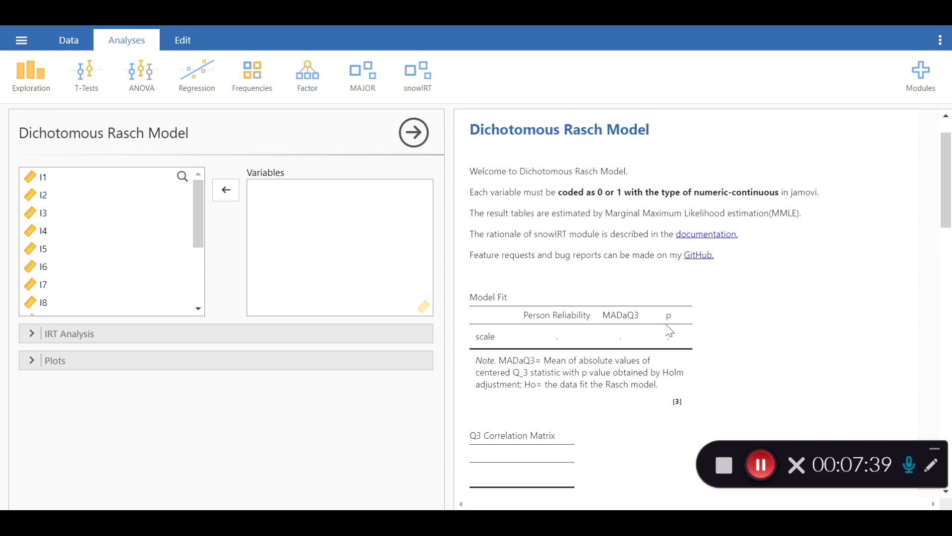
pyautogui.scroll(-5, 669, 339)
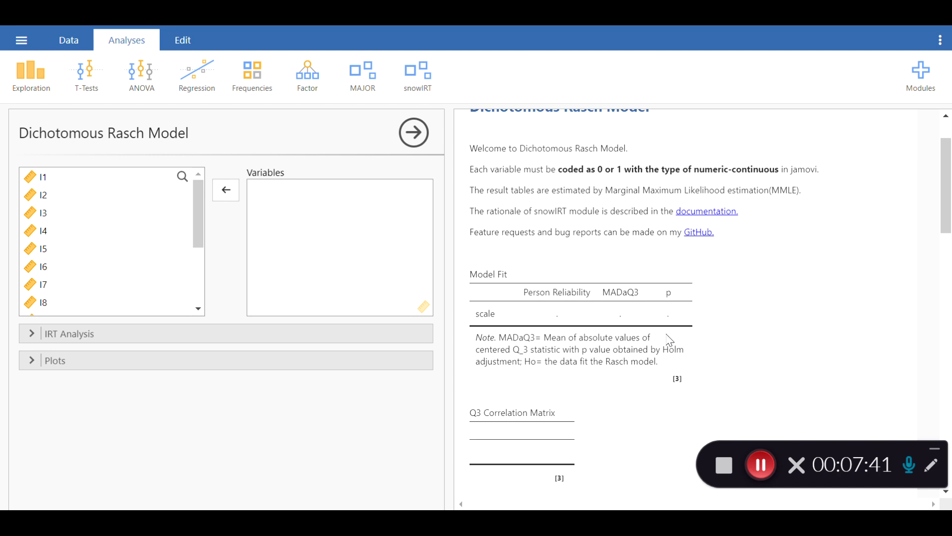
pyautogui.scroll(5, 665, 336)
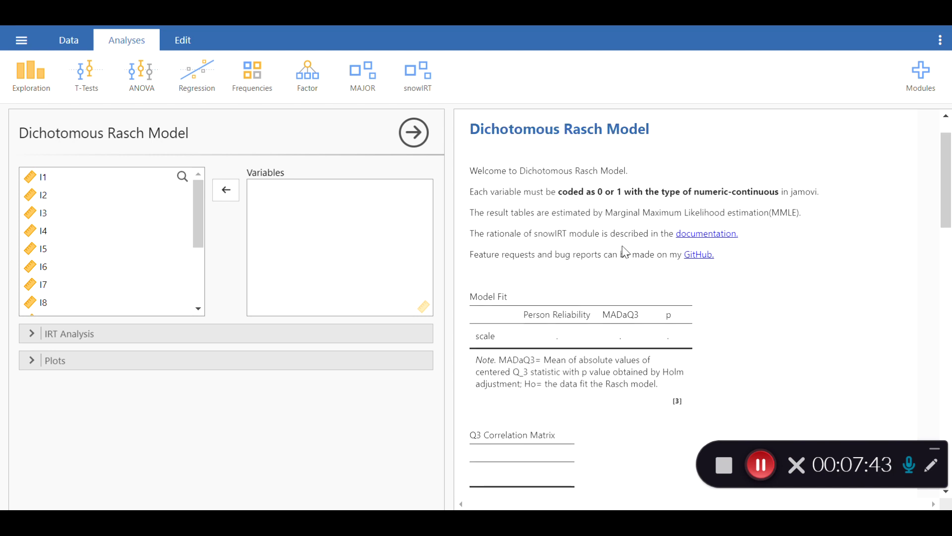
pyautogui.scroll(1, 655, 293)
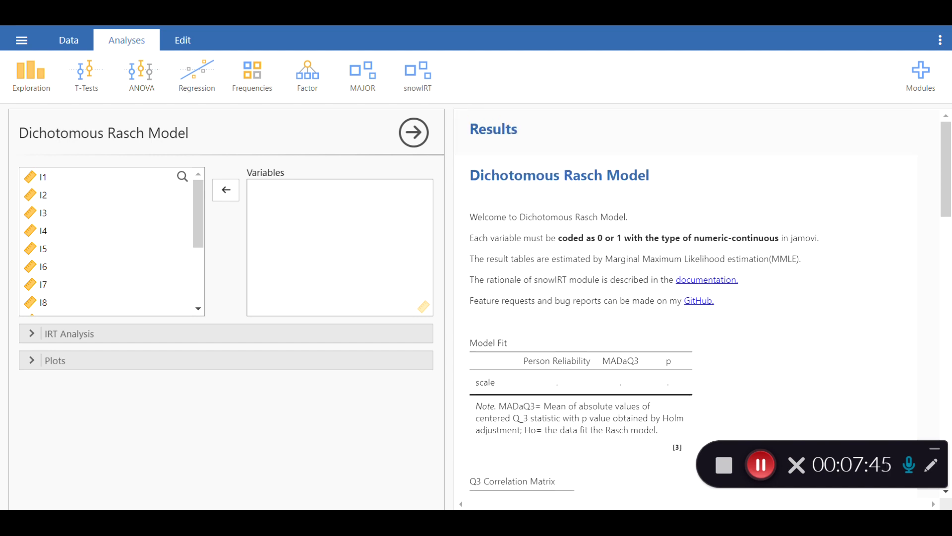
# - Assign all items from I1 to I15 as variables of the Dichotomous Rasch Model
pyautogui.click(50, 177)
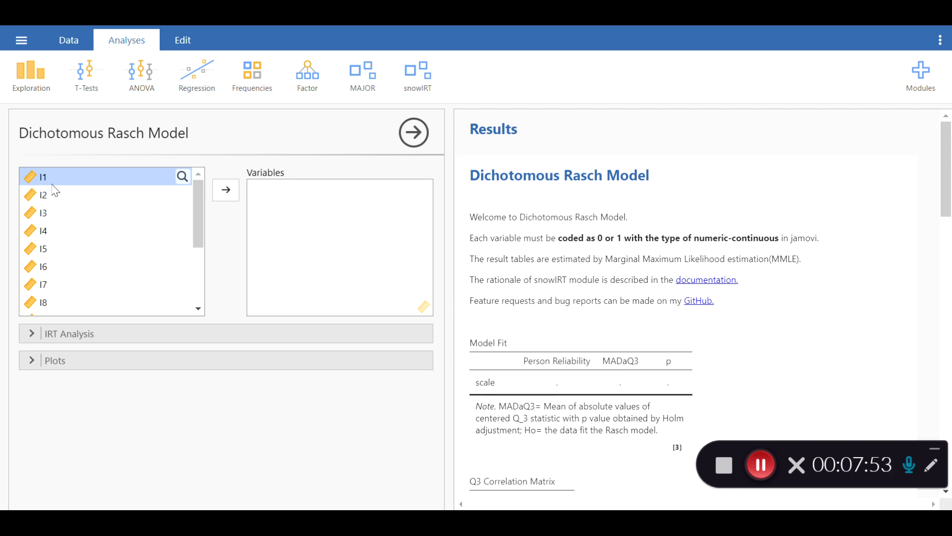
pyautogui.scroll(-3, 93, 230)
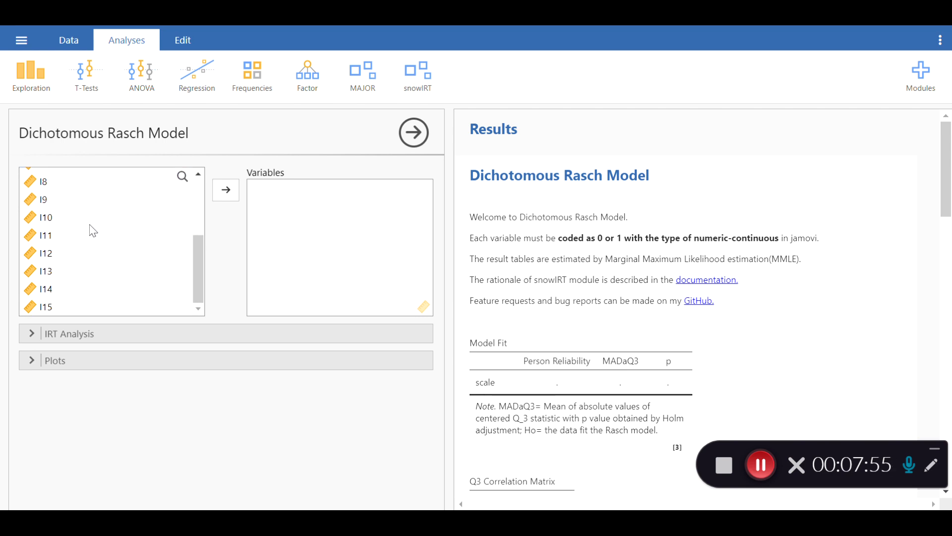
pyautogui.click(45, 306)
pyautogui.scroll(3, 56, 292)
pyautogui.keyDown('ctrl'); pyautogui.click(41, 200); pyautogui.keyUp('ctrl')
pyautogui.keyDown('ctrl'); pyautogui.click(43, 212); pyautogui.keyUp('ctrl')
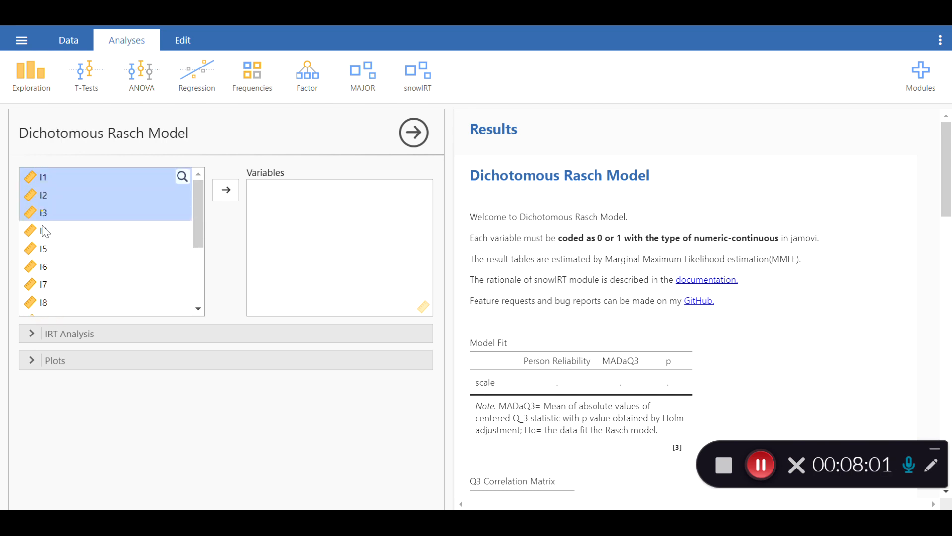
pyautogui.keyDown('shift'); pyautogui.click(42, 250); pyautogui.keyUp('shift')
pyautogui.scroll(-3, 46, 280)
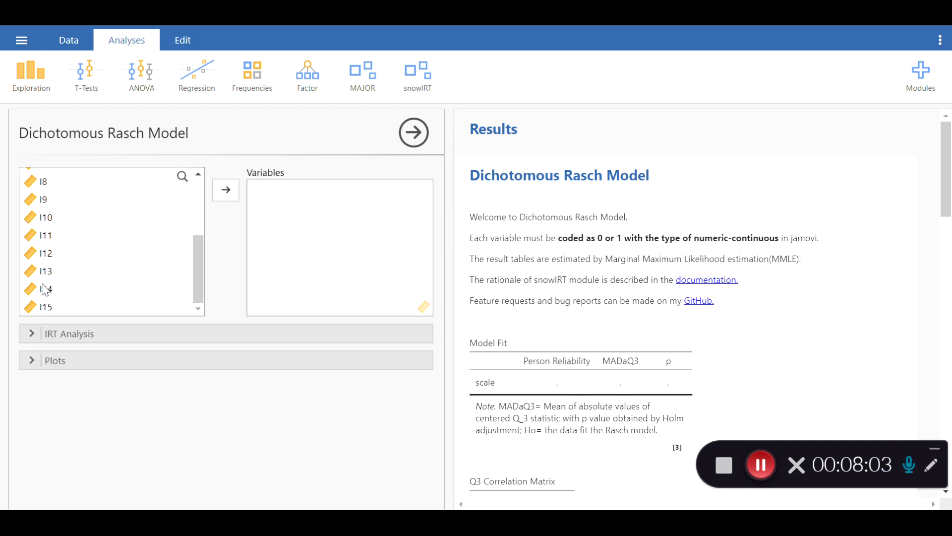
pyautogui.keyDown('shift'); pyautogui.click(46, 289); pyautogui.keyUp('shift')
pyautogui.keyDown('shift'); pyautogui.click(47, 307); pyautogui.keyUp('shift')
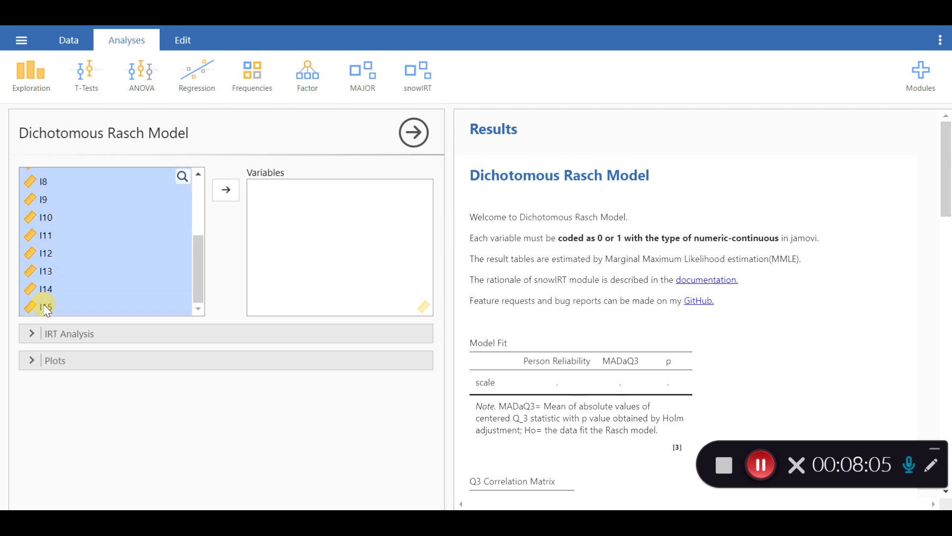
pyautogui.click(226, 190)
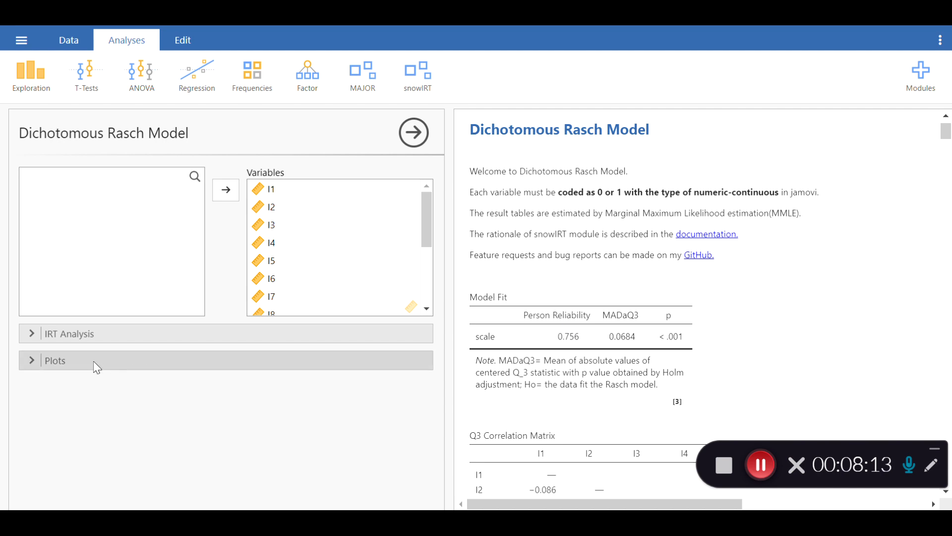
# - Turn off Total score, Measure and S.E.measure in the Person Statistics of the IRT analysis, and expand the plot options
pyautogui.click(73, 340)
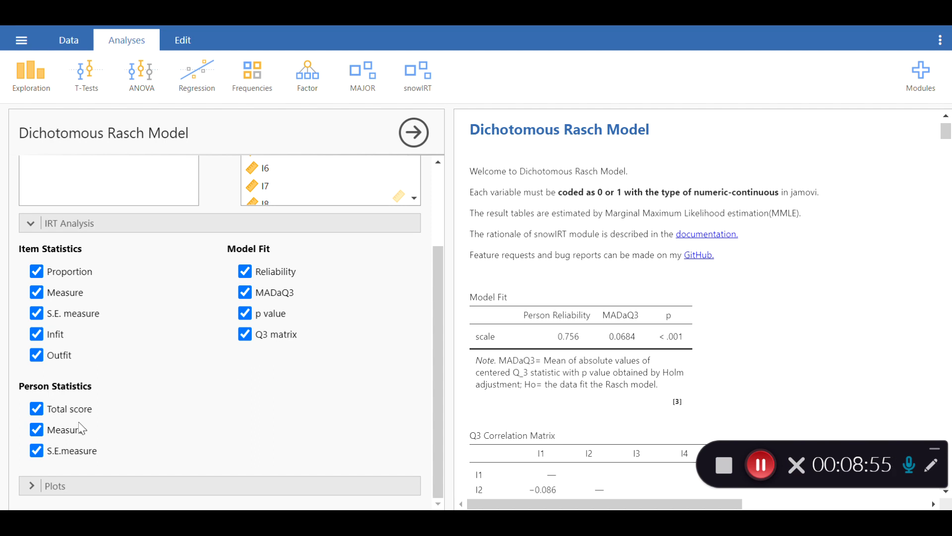
pyautogui.click(36, 412)
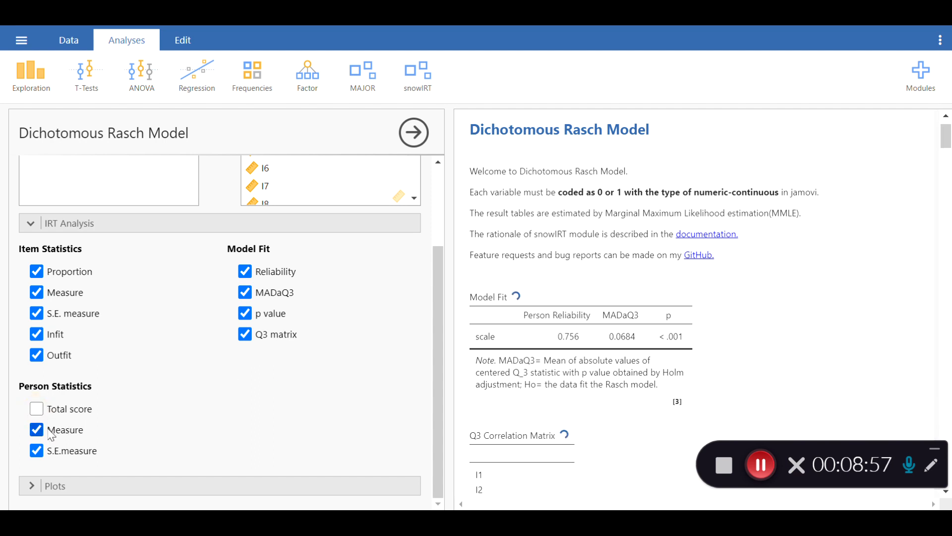
pyautogui.click(36, 429)
pyautogui.click(37, 452)
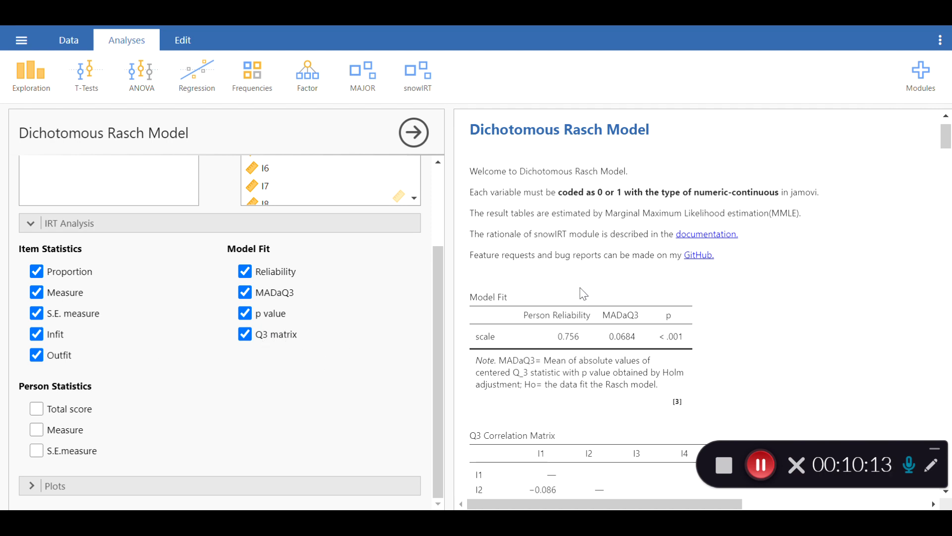
pyautogui.click(126, 483)
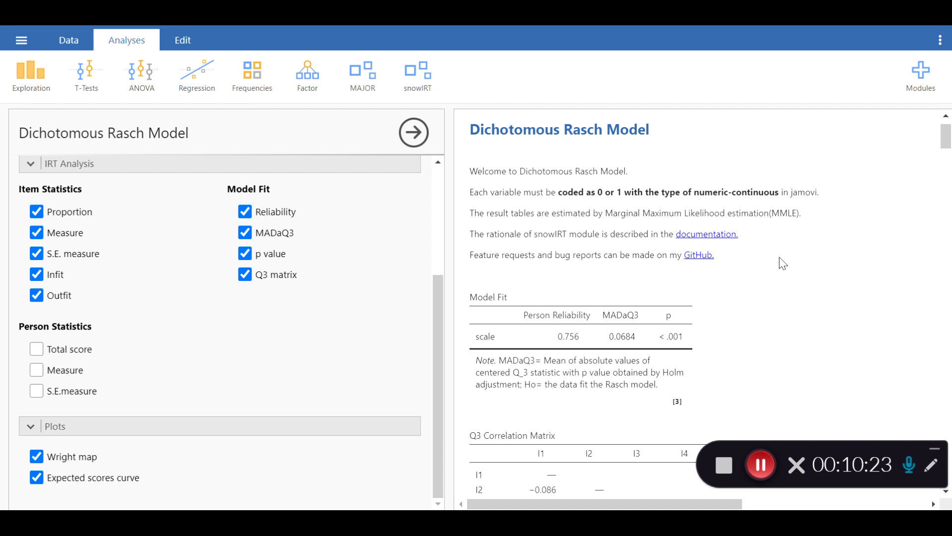
# - Review the Model Fit table and the Q3 Correlation Matrix in the results
pyautogui.scroll(-2, 496, 194)
pyautogui.scroll(2, 489, 188)
pyautogui.scroll(-3, 742, 257)
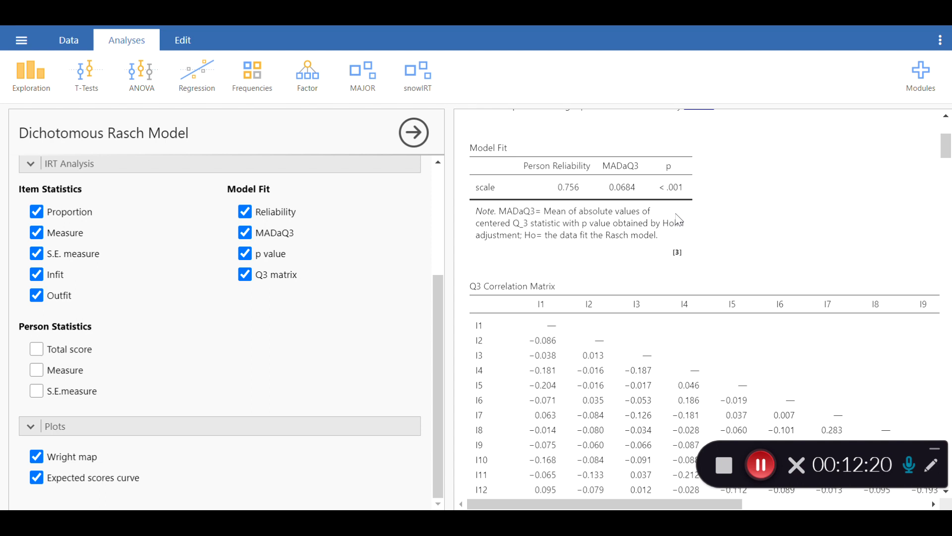
pyautogui.scroll(-3, 677, 220)
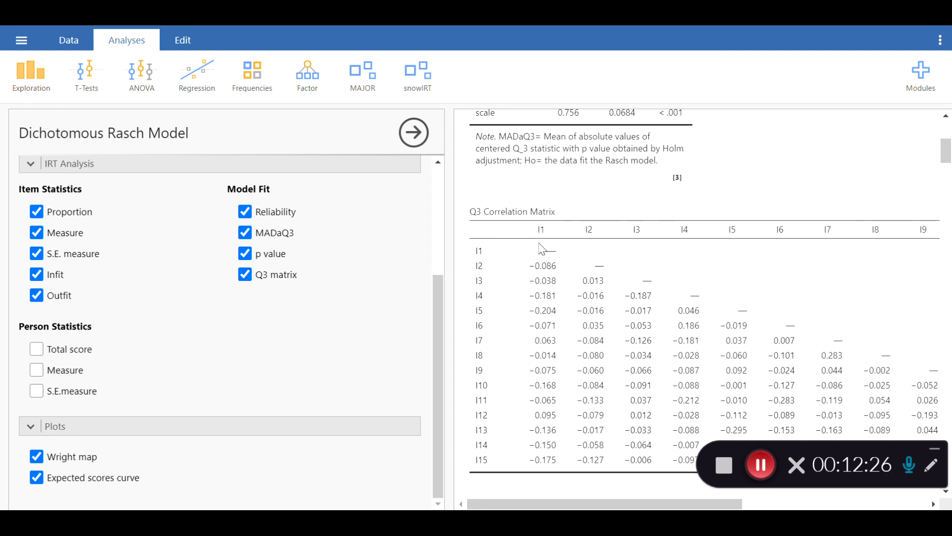
pyautogui.scroll(-3, 534, 248)
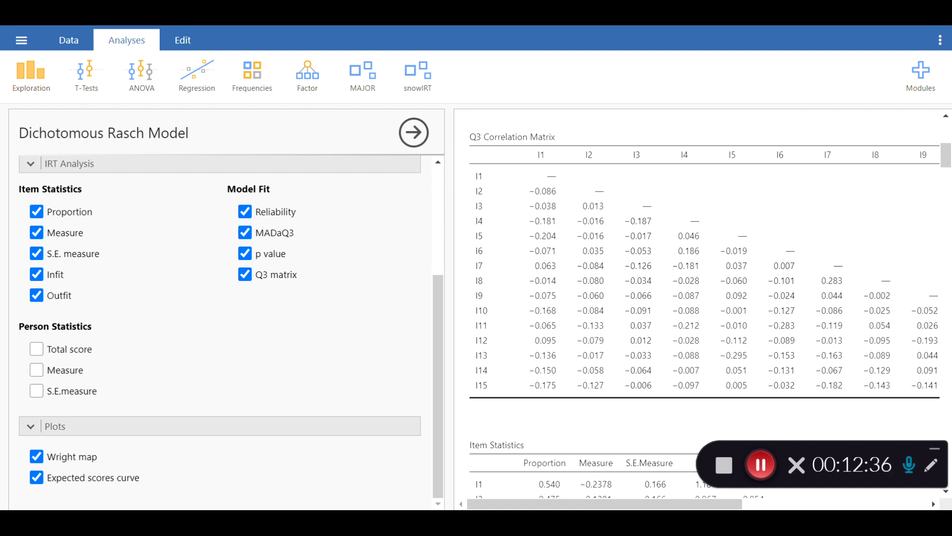
# - Switch to Word, read the local item dependence reference below the Model Fit table, and return to jamovi
pyautogui.hotkey('alt', 'Tab')
pyautogui.scroll(-1, 306, 266)
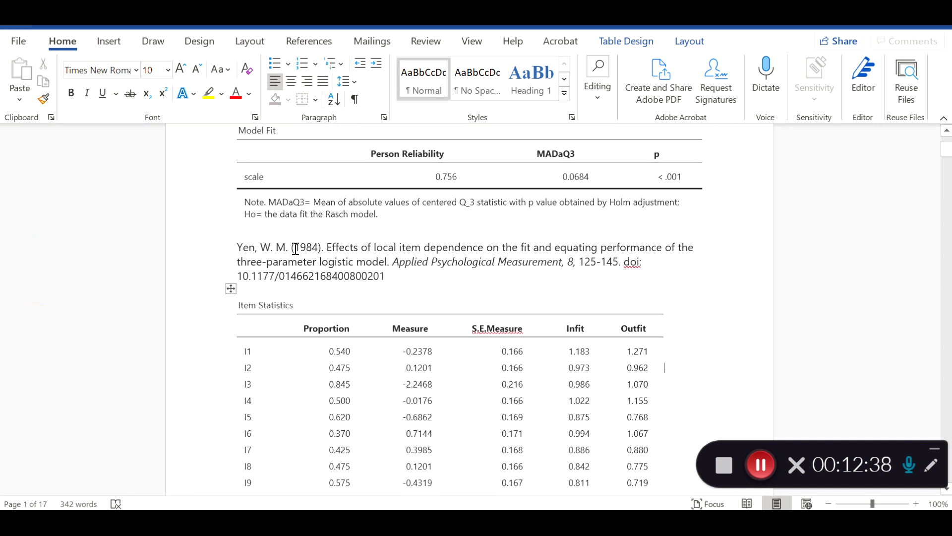
pyautogui.scroll(-1, 321, 248)
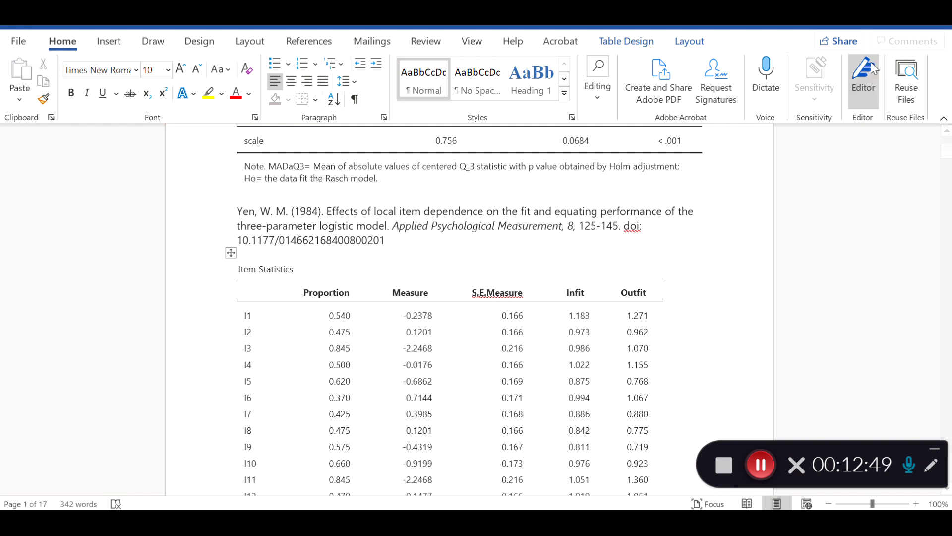
pyautogui.hotkey('alt', 'Tab')
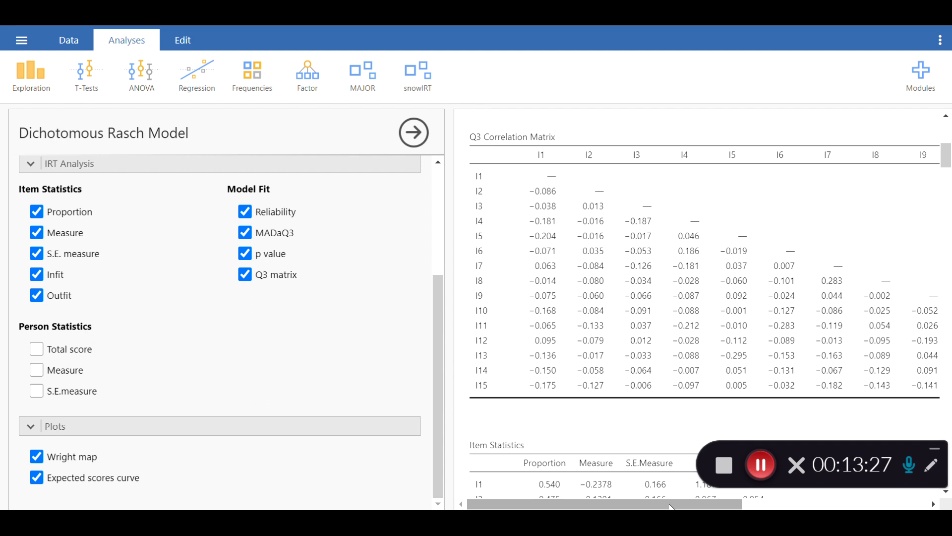
# - Examine the rest of the Q3 Correlation Matrix and the Item Statistics table
pyautogui.moveTo(670, 506); pyautogui.dragTo(640, 505)
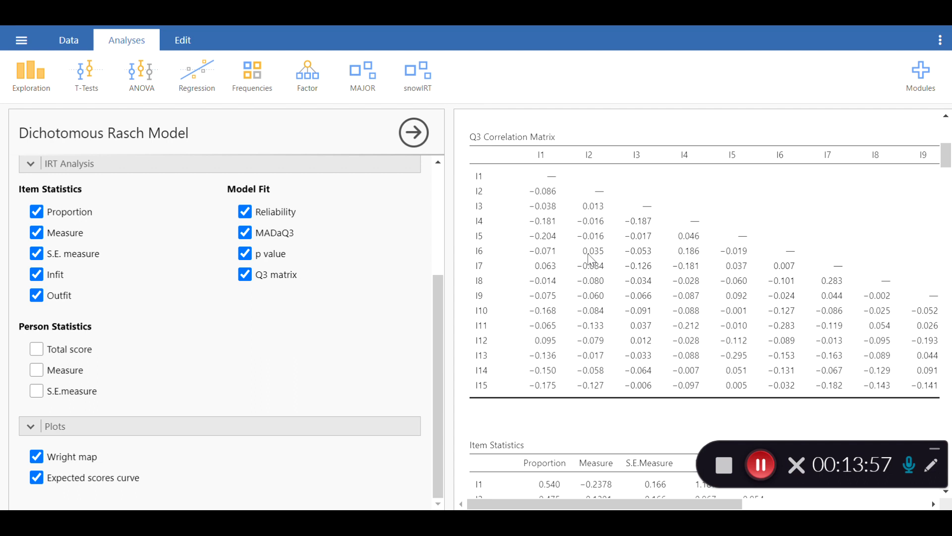
pyautogui.scroll(-1, 589, 263)
pyautogui.scroll(-3, 589, 263)
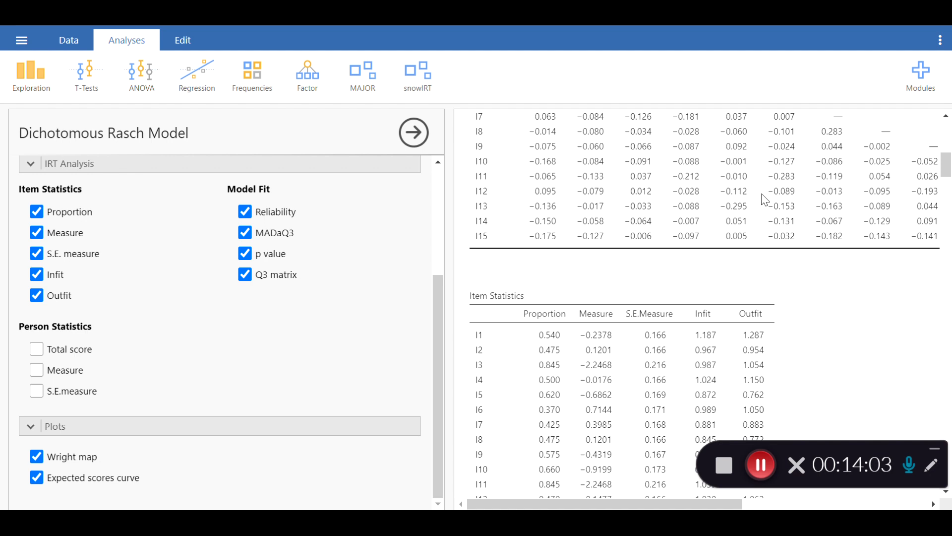
# - Examine the full Item Statistics table, compare it with the copy in the Word document, and return to jamovi
pyautogui.scroll(-3, 813, 198)
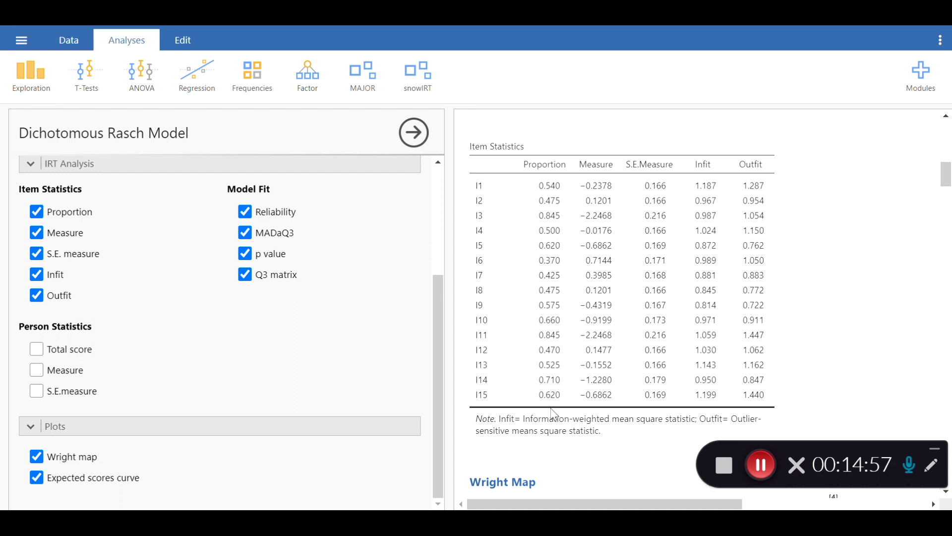
pyautogui.click(534, 522)
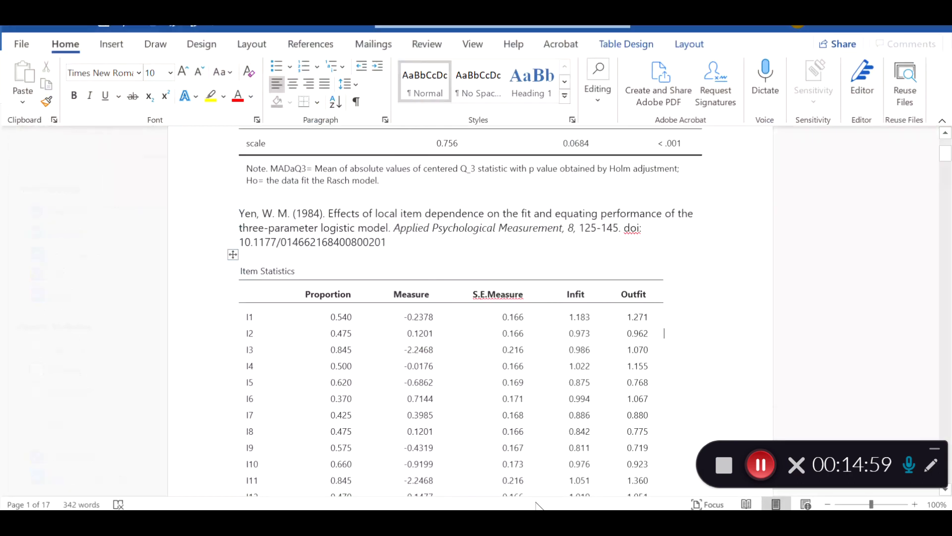
pyautogui.scroll(-2, 570, 230)
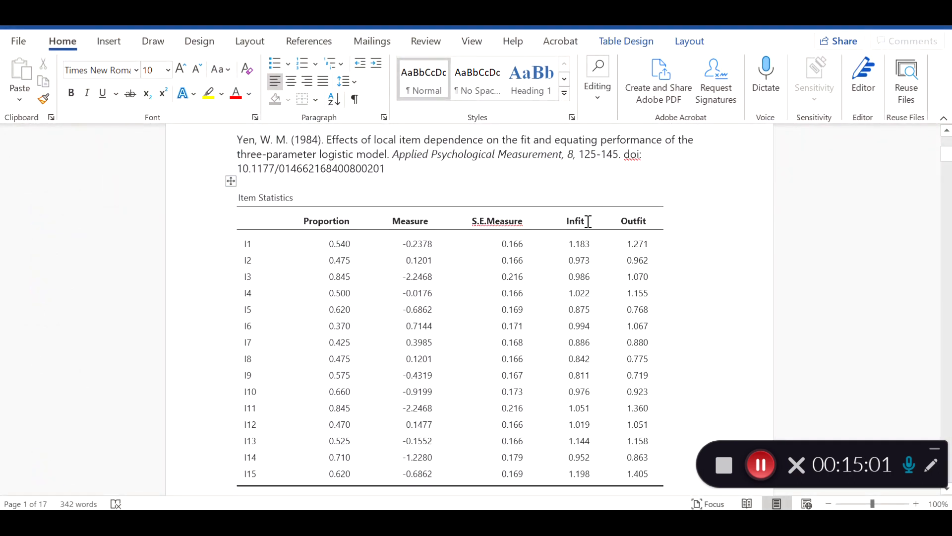
pyautogui.hotkey('alt', 'Tab')
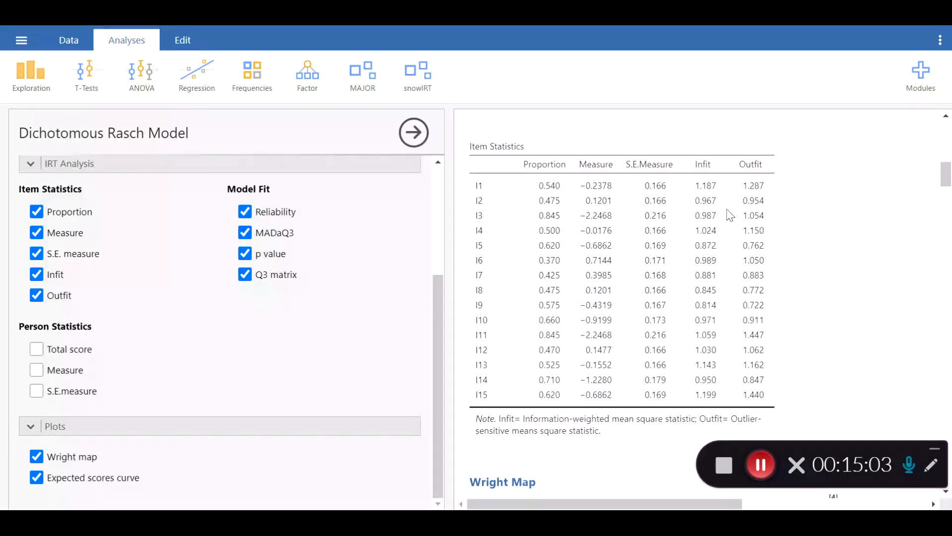
# - Show the copy options for the jamovi results, and switch to Word to examine the Infit and Outfit columns of the Item Statistics table
pyautogui.rightClick(713, 140)
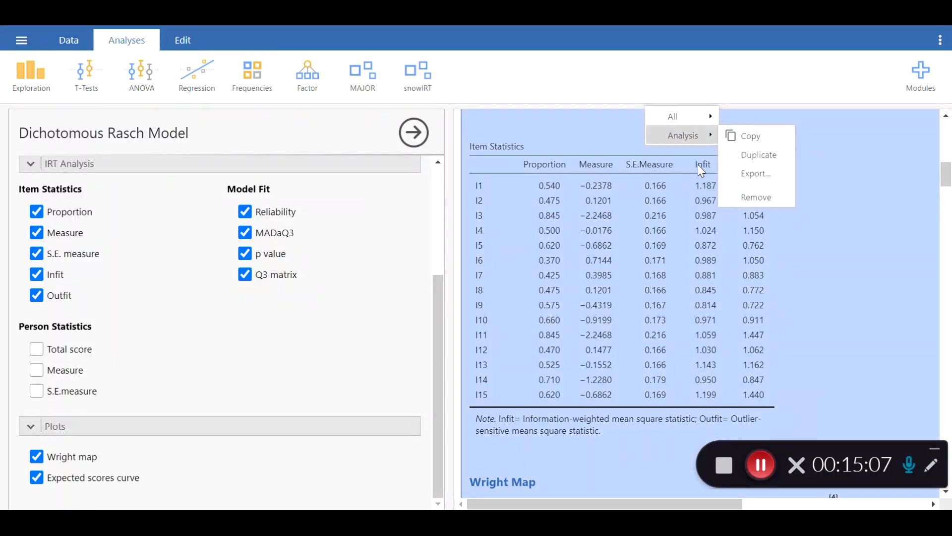
pyautogui.moveTo(710, 117)
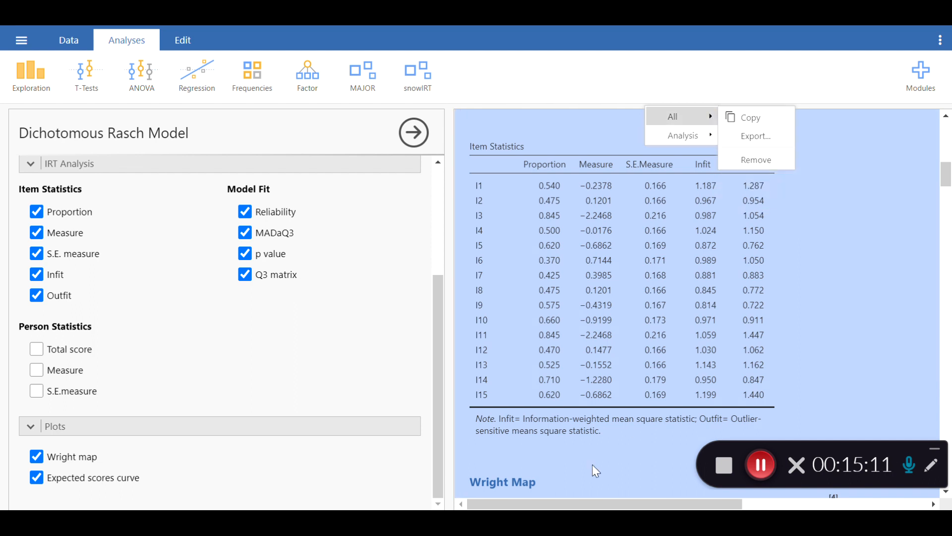
pyautogui.click(509, 521)
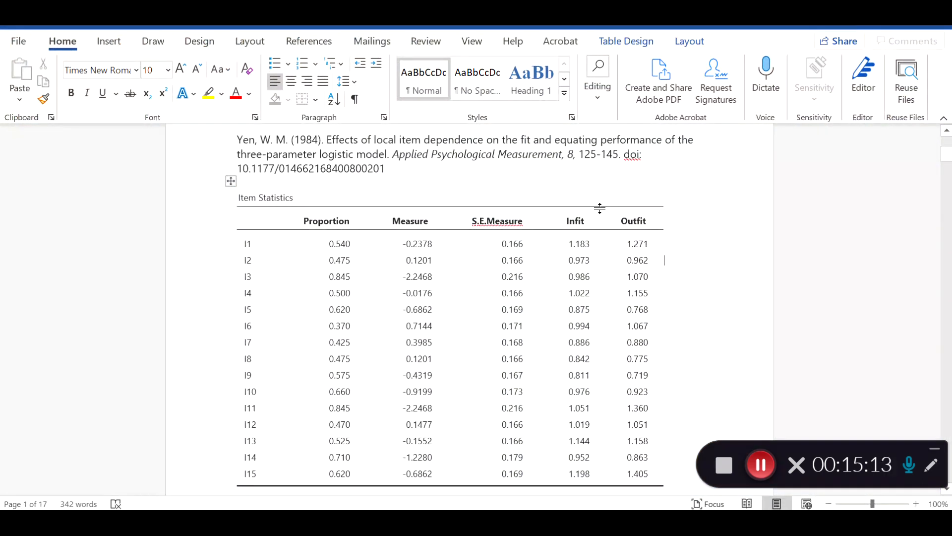
pyautogui.scroll(1, 599, 231)
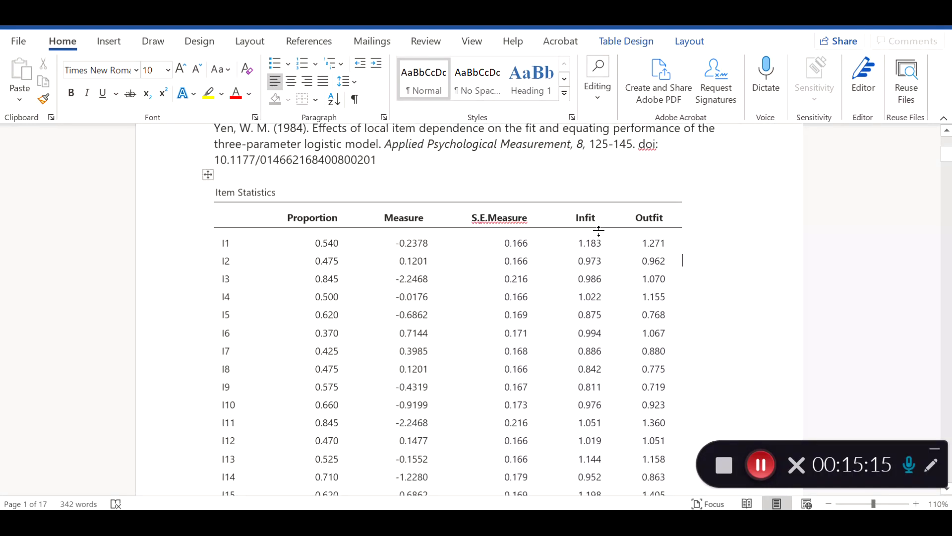
pyautogui.scroll(-3, 599, 231)
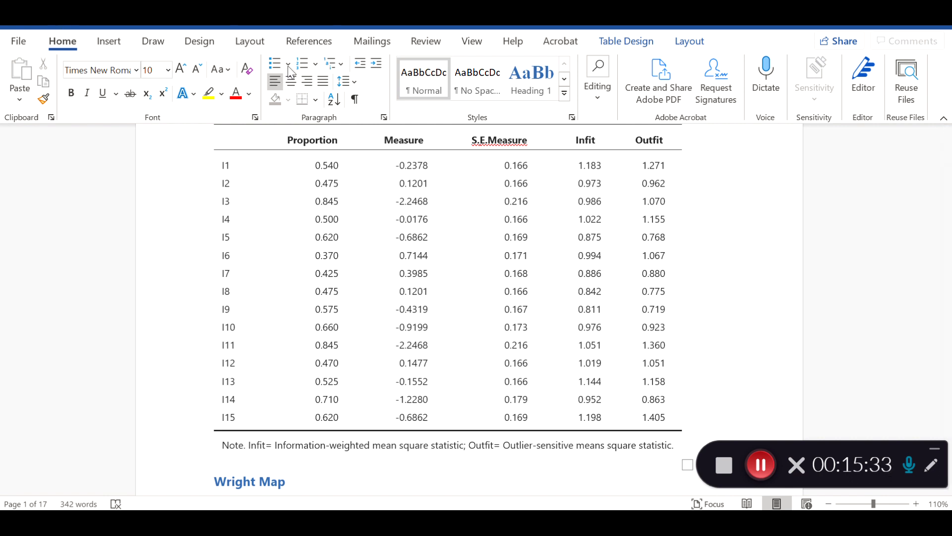
# - Choose the red pen and underline the Infit and Outfit values of item I1 in the Item Statistics table
pyautogui.click(197, 40)
pyautogui.click(153, 41)
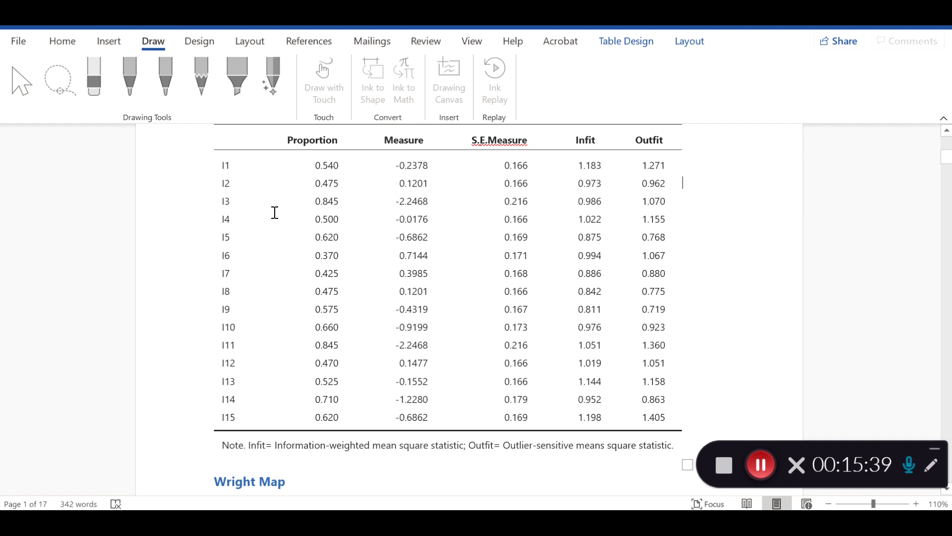
pyautogui.click(766, 225)
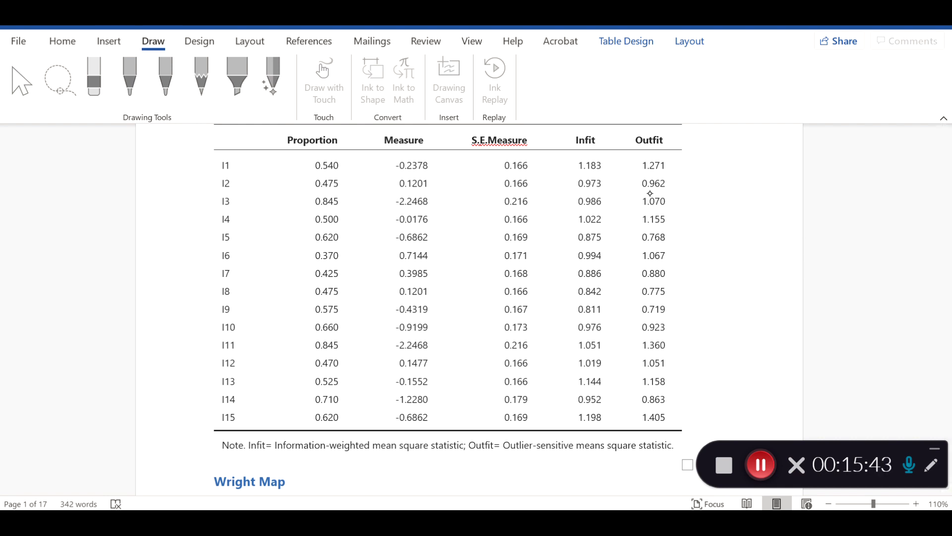
pyautogui.scroll(1, 650, 193)
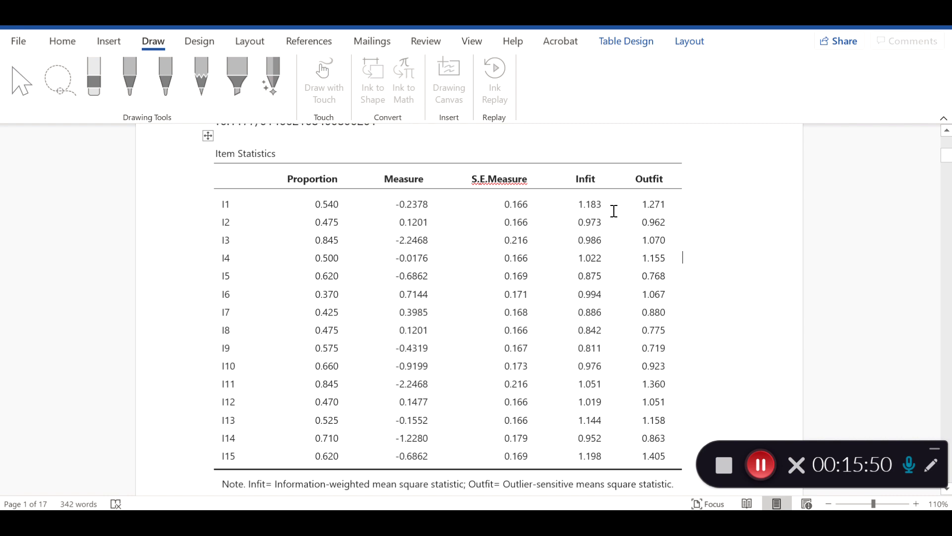
pyautogui.click(760, 467)
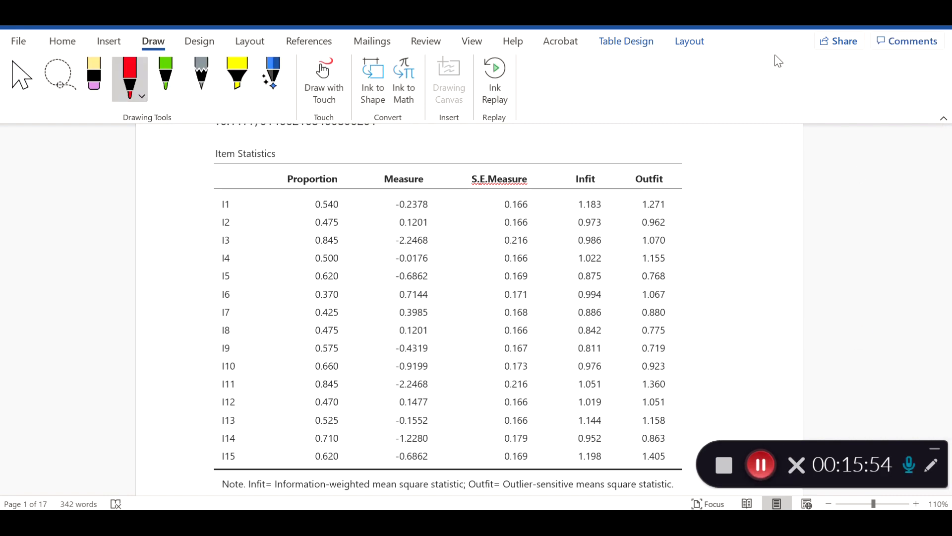
pyautogui.click(640, 210)
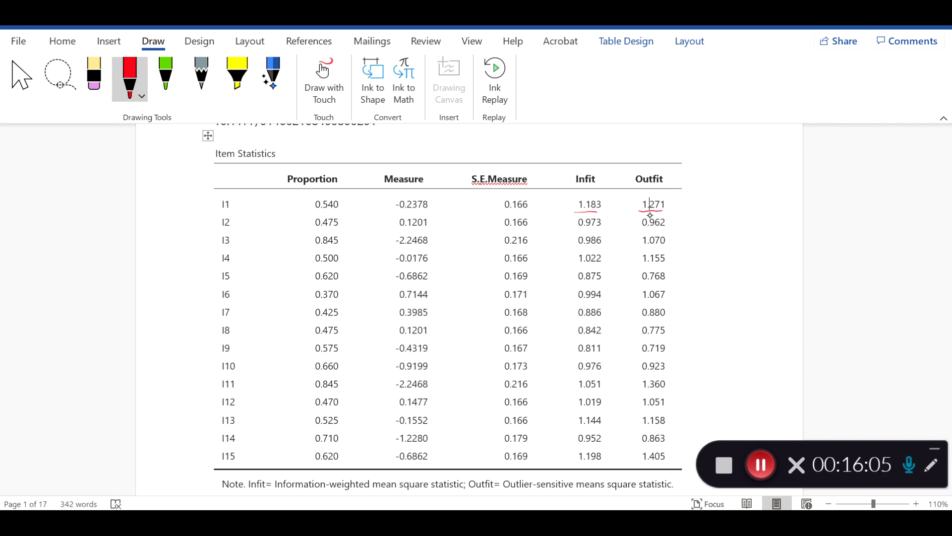
# - Draw an arrow from I1's Outfit value to a handwritten range of 0.6–1.4 and box the range in red
pyautogui.moveTo(668, 204)
pyautogui.mouseDown()
pyautogui.moveTo(697, 196)
pyautogui.moveTo(702, 182)
pyautogui.moveTo(771, 170)
pyautogui.moveTo(768, 180)
pyautogui.mouseUp()
pyautogui.click(710, 190)
pyautogui.click(755, 174)
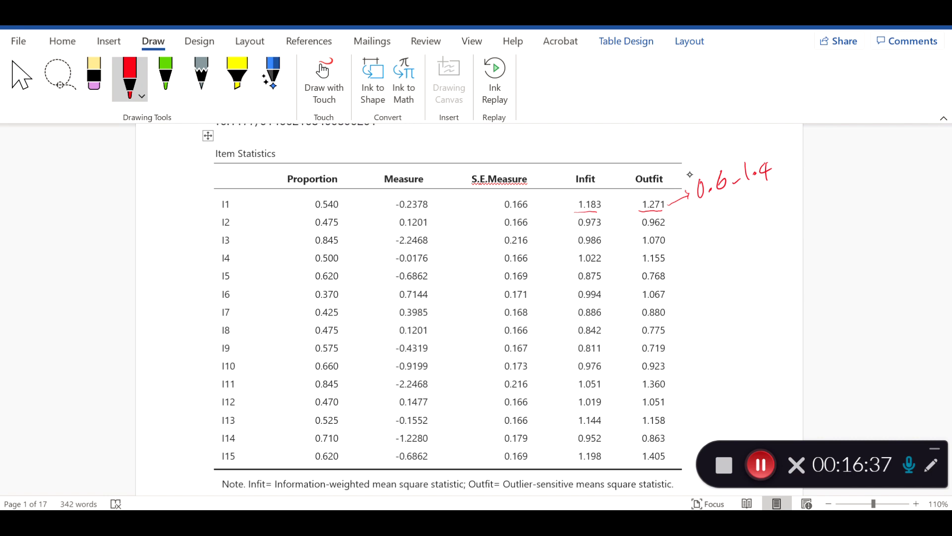
pyautogui.moveTo(696, 209); pyautogui.dragTo(712, 205)
pyautogui.moveTo(781, 181); pyautogui.dragTo(687, 170)
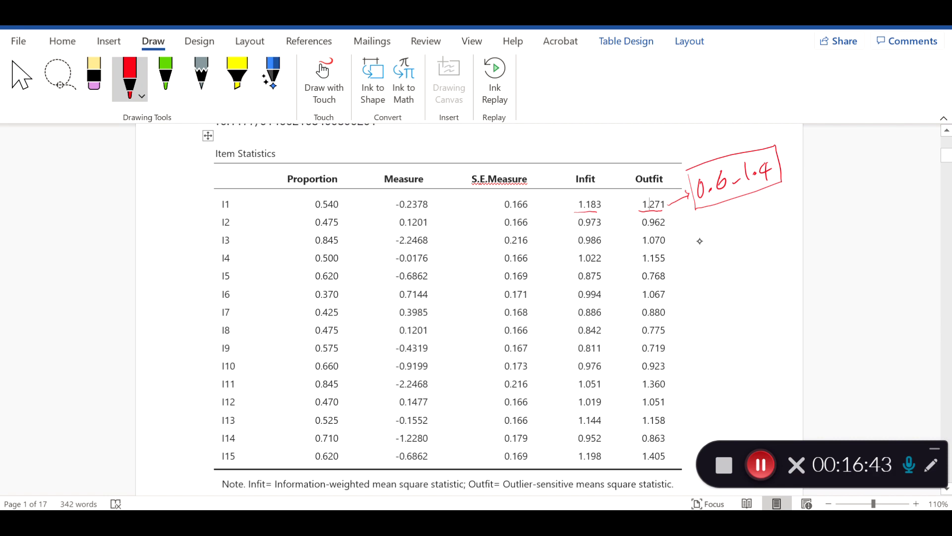
# - Handwrite the alternative fit range 0.7–1.3 in red below the boxed range
pyautogui.moveTo(697, 227)
pyautogui.mouseDown()
pyautogui.moveTo(694, 238)
pyautogui.moveTo(713, 247)
pyautogui.moveTo(731, 241)
pyautogui.mouseUp()
pyautogui.click(702, 234)
pyautogui.moveTo(729, 232)
pyautogui.mouseDown()
pyautogui.moveTo(728, 241)
pyautogui.moveTo(740, 229)
pyautogui.mouseUp()
pyautogui.moveTo(742, 222)
pyautogui.mouseDown()
pyautogui.moveTo(745, 232)
pyautogui.moveTo(752, 228)
pyautogui.mouseUp()
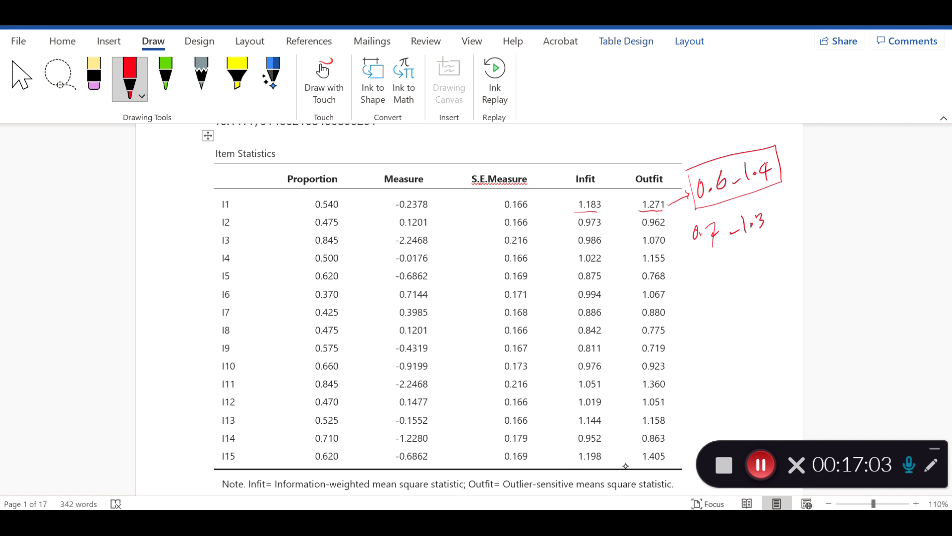
# - Box I15's Outfit value, circle and underline the 1.4 and 1.3 limits, and mark item I15 with a cross and an underline
pyautogui.moveTo(664, 461); pyautogui.dragTo(664, 448)
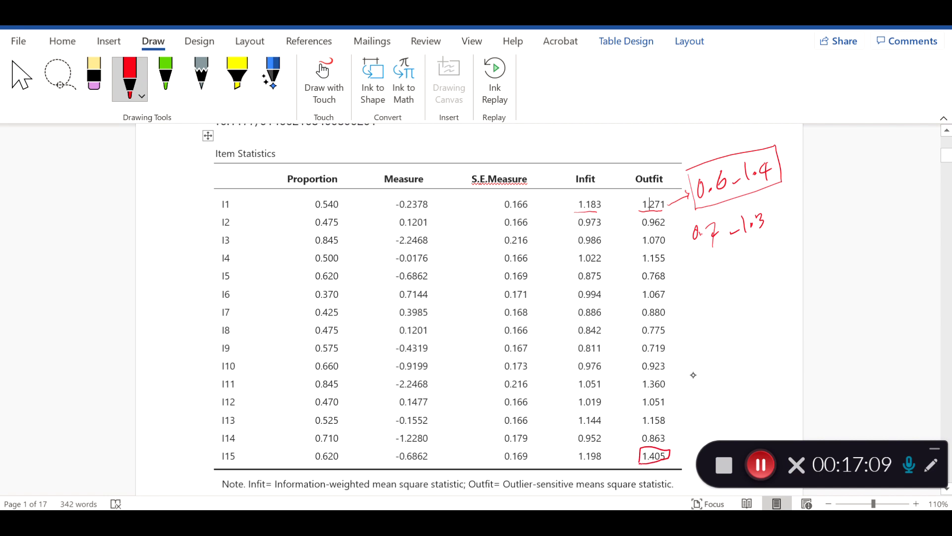
pyautogui.moveTo(764, 228)
pyautogui.mouseDown()
pyautogui.moveTo(744, 239)
pyautogui.moveTo(747, 153)
pyautogui.moveTo(753, 191)
pyautogui.mouseUp()
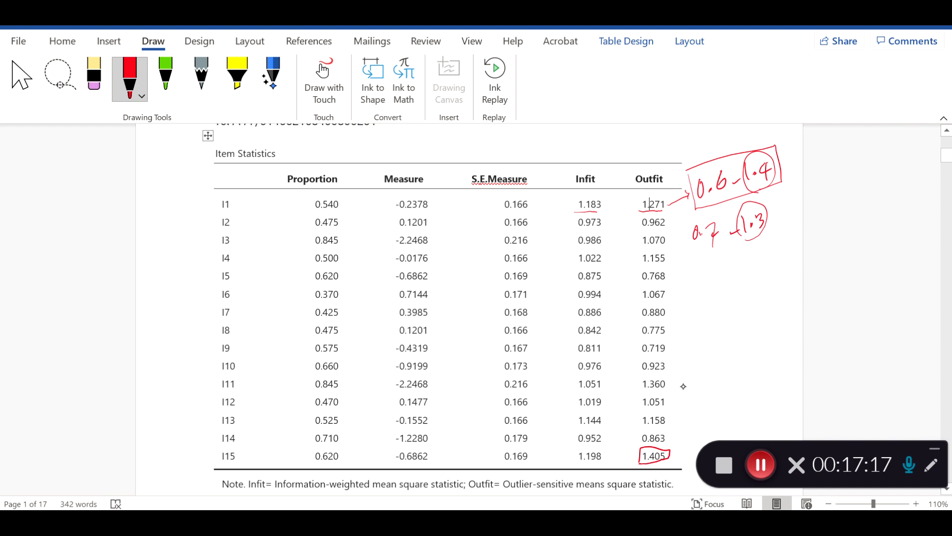
pyautogui.moveTo(756, 183); pyautogui.dragTo(765, 180)
pyautogui.moveTo(672, 438); pyautogui.dragTo(684, 442)
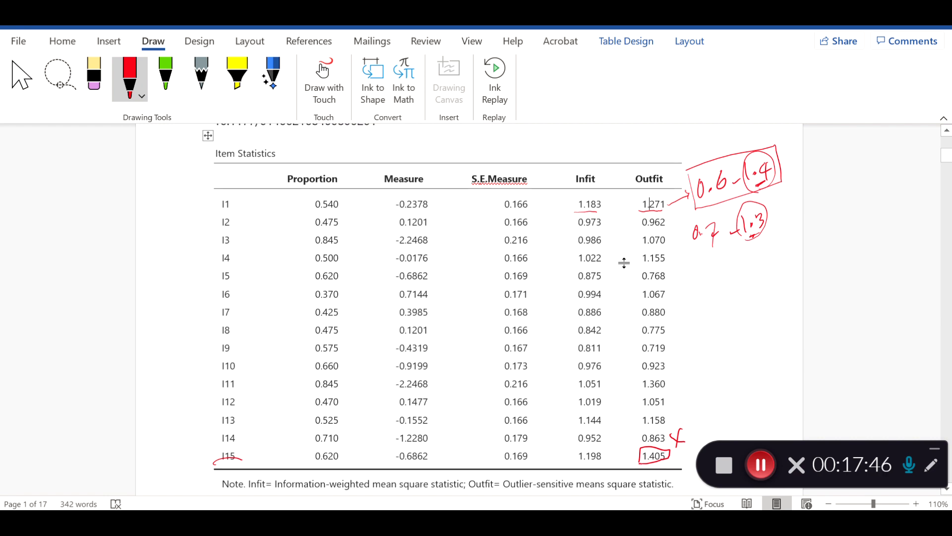
# - Examine the Wright Map below the Item Statistics table in the Word document
pyautogui.scroll(-10, 624, 263)
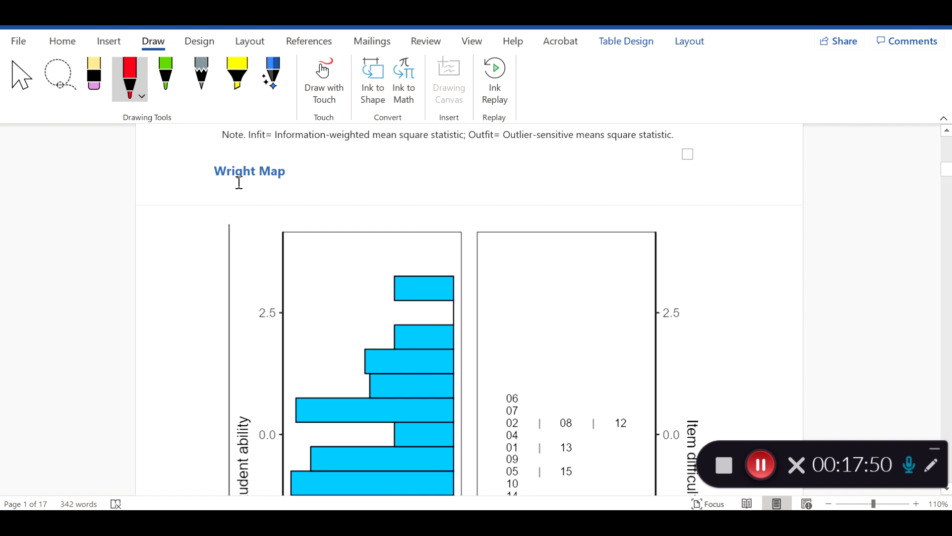
pyautogui.scroll(-3, 239, 183)
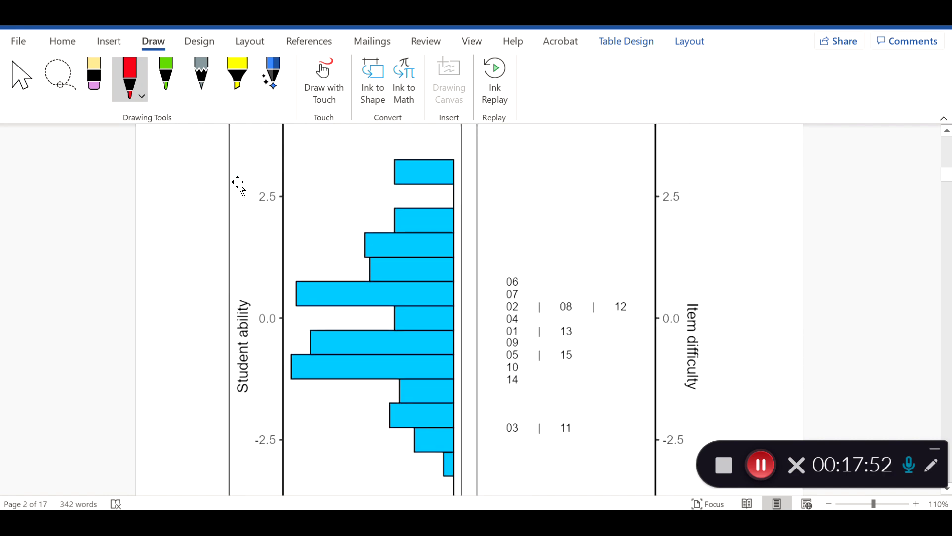
pyautogui.scroll(-2, 239, 183)
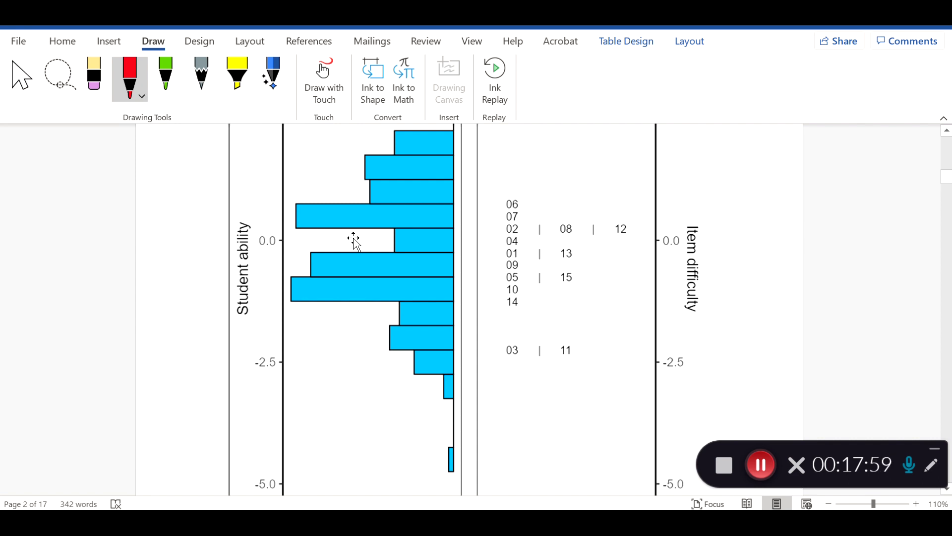
pyautogui.scroll(1, 353, 241)
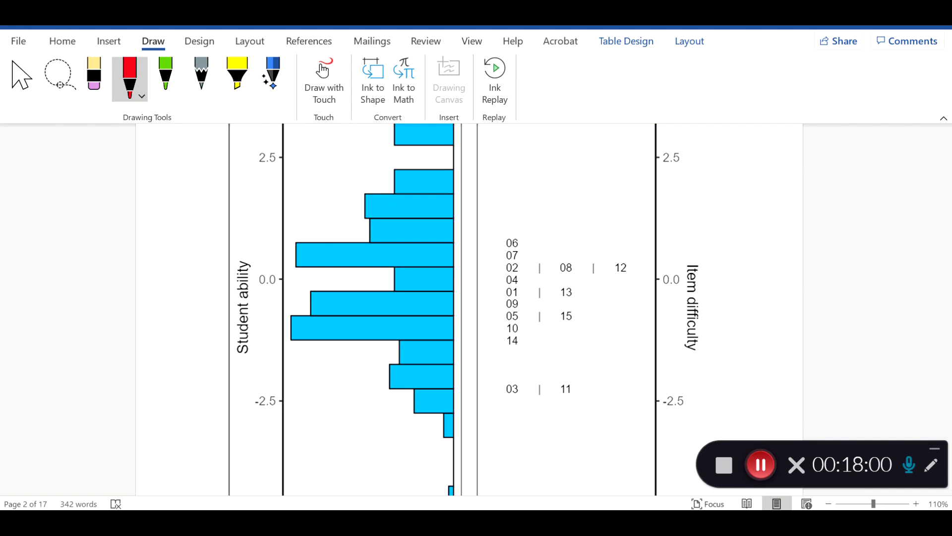
# - Switch to jamovi, bring the whole Wright Map into view in the results, and move the recorder bar out of the way
pyautogui.click(517, 521)
pyautogui.click(687, 324)
pyautogui.scroll(-1, 813, 325)
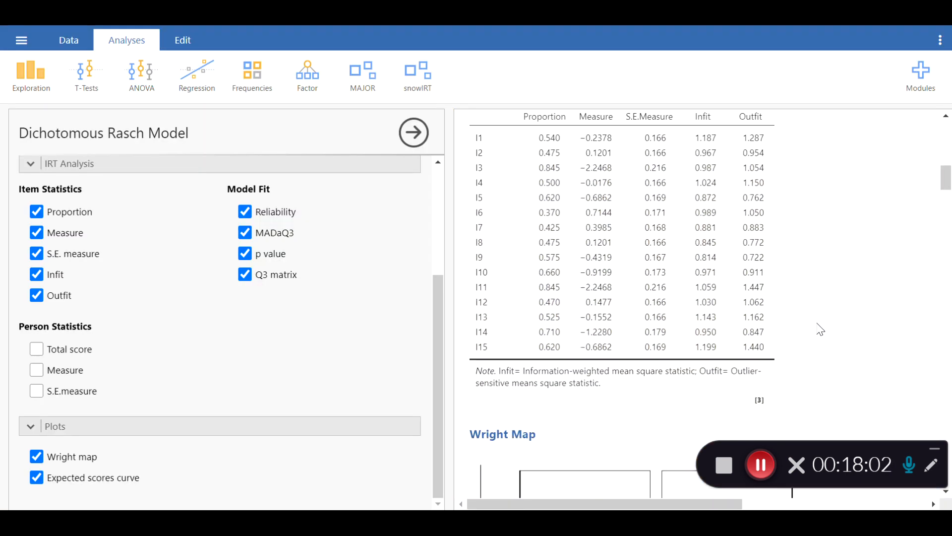
pyautogui.scroll(-6, 813, 317)
pyautogui.scroll(1, 843, 288)
pyautogui.scroll(1, 845, 294)
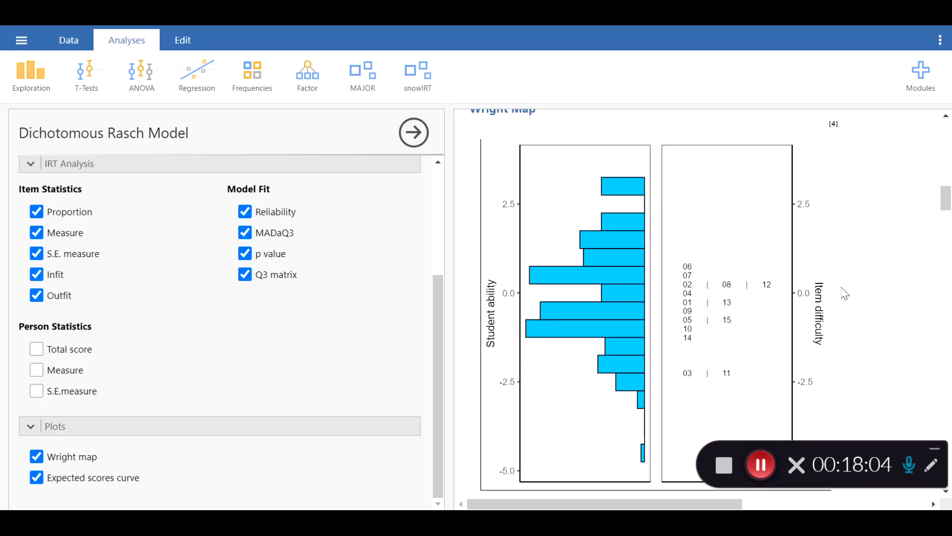
pyautogui.moveTo(898, 449); pyautogui.dragTo(184, 516)
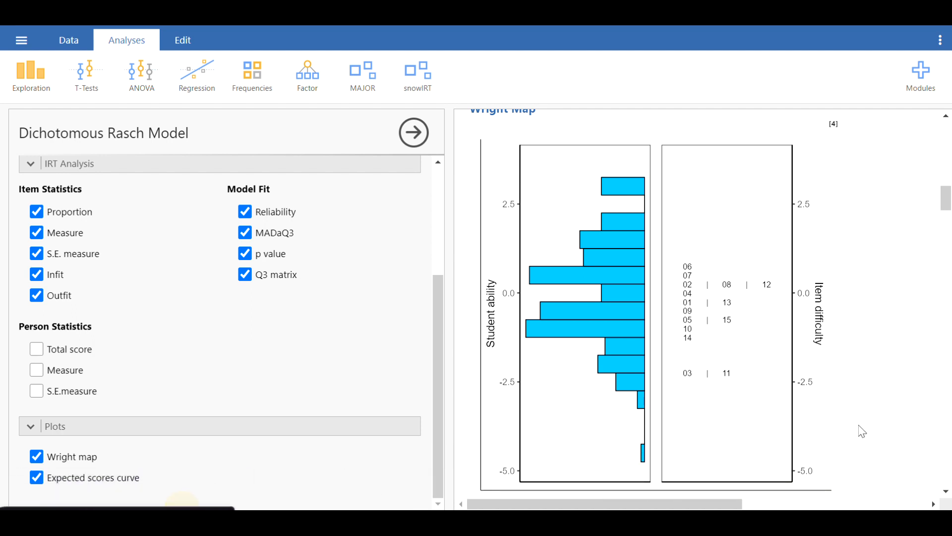
# - Compare student ability with item difficulty in the Wright Map, and review the person reliability in the Model Fit table
pyautogui.scroll(-2, 854, 356)
pyautogui.scroll(2, 843, 355)
pyautogui.scroll(6, 616, 276)
pyautogui.scroll(10, 616, 277)
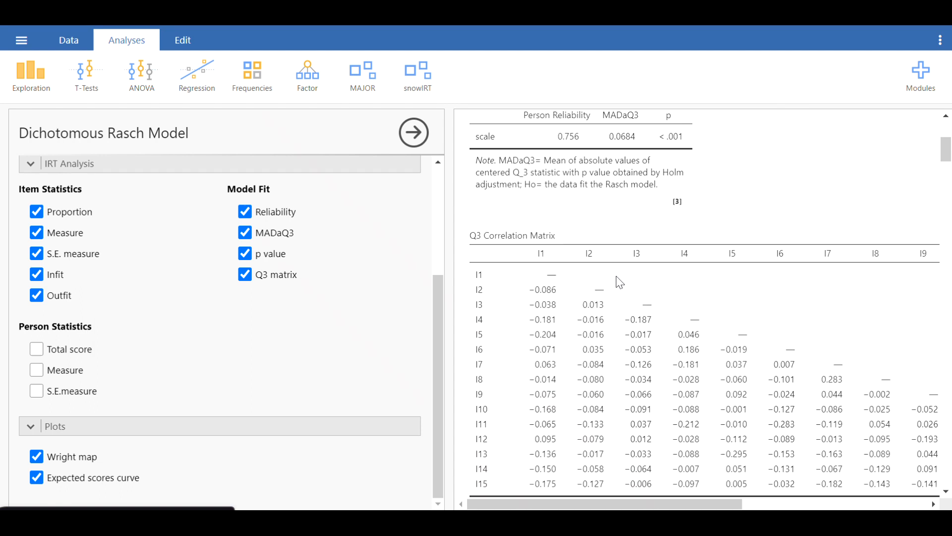
pyautogui.scroll(-2, 610, 278)
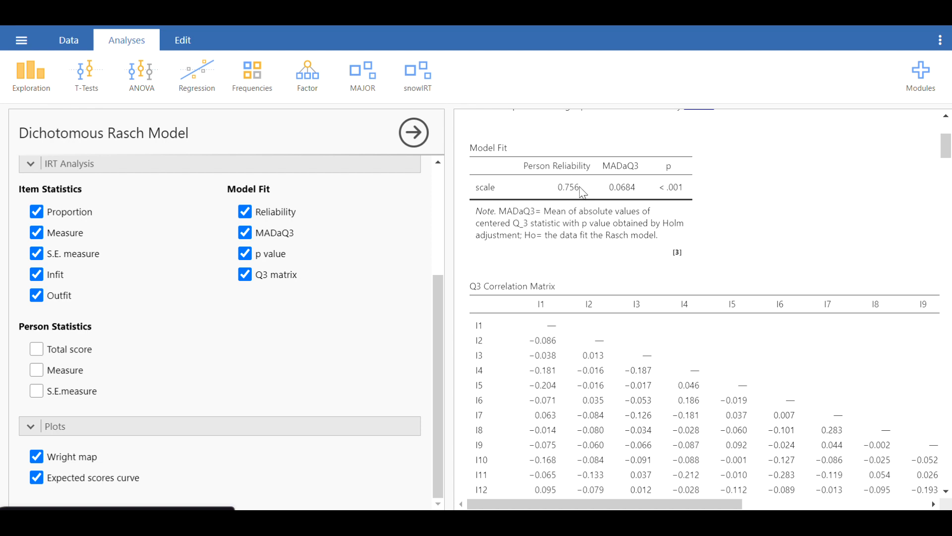
# - Examine the Expected Score Curve plots below the Wright Map, starting with item I1
pyautogui.scroll(-5, 583, 199)
pyautogui.scroll(-15, 583, 199)
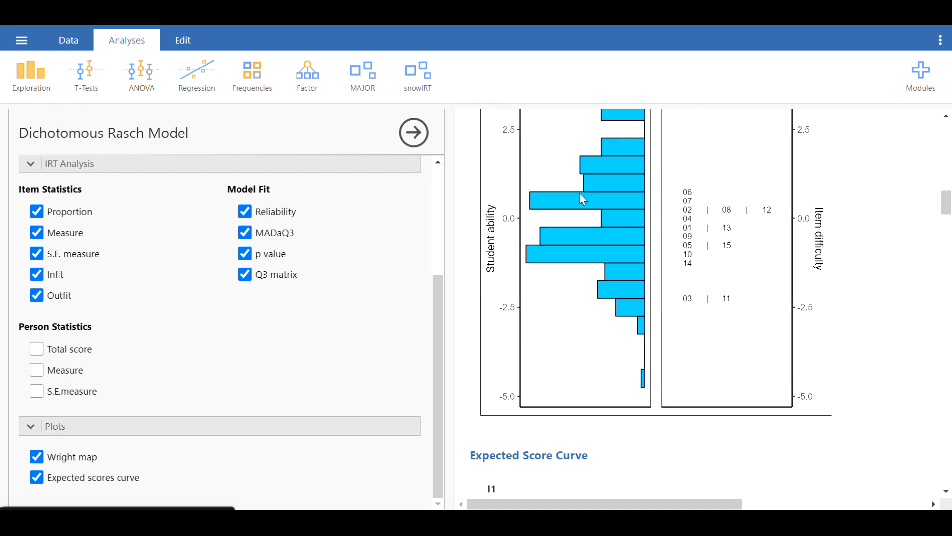
pyautogui.scroll(-2, 645, 231)
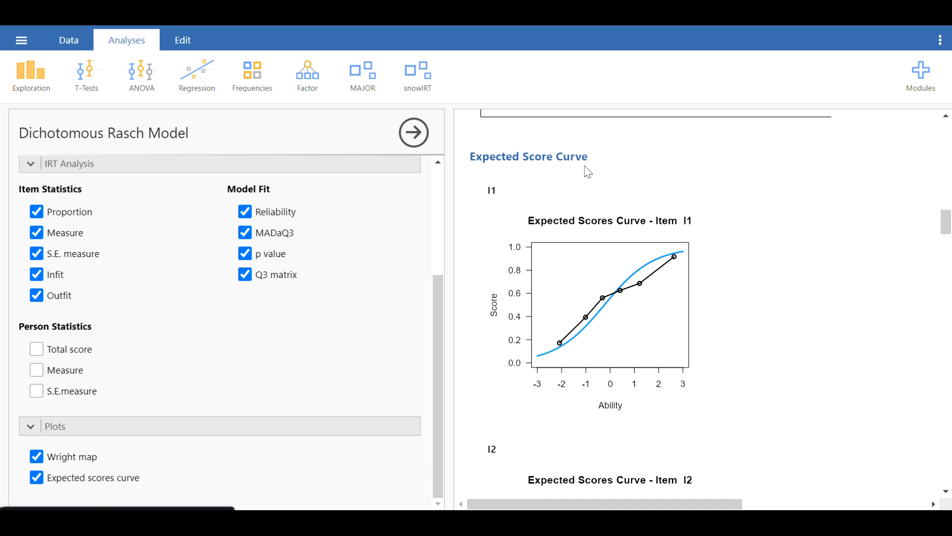
pyautogui.scroll(-2, 574, 253)
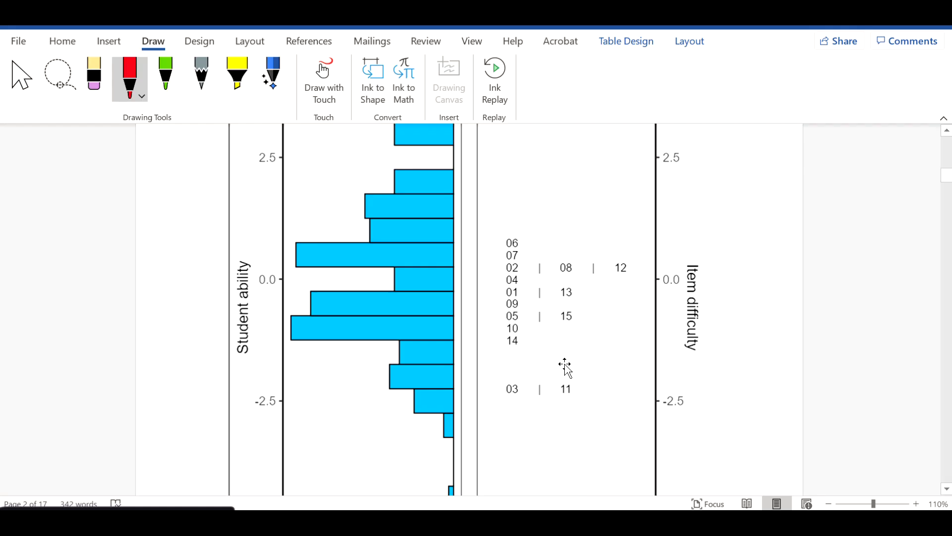
# - In Word, circle the observed point just above ability 1 on item I1's Expected Scores Curve in red and draw a line down from it
pyautogui.scroll(-10, 566, 366)
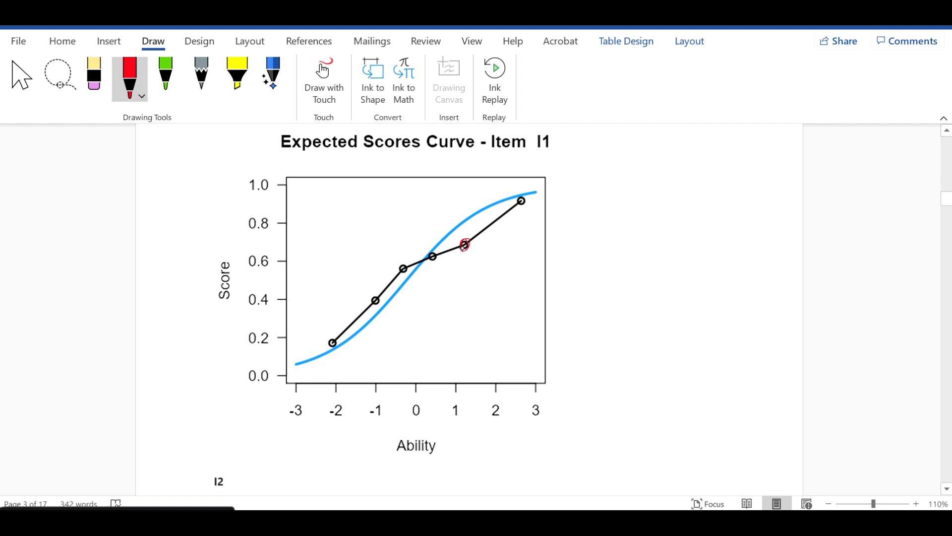
pyautogui.moveTo(466, 305); pyautogui.dragTo(469, 341)
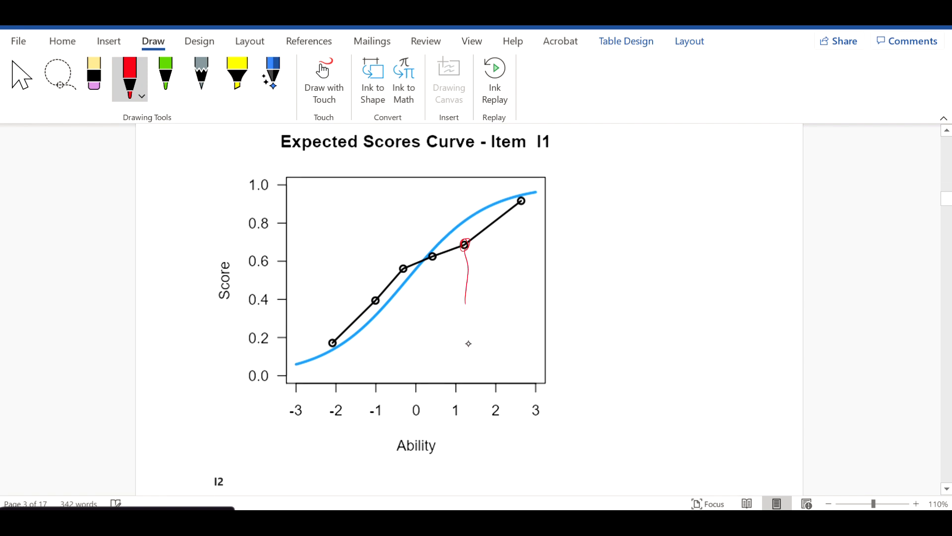
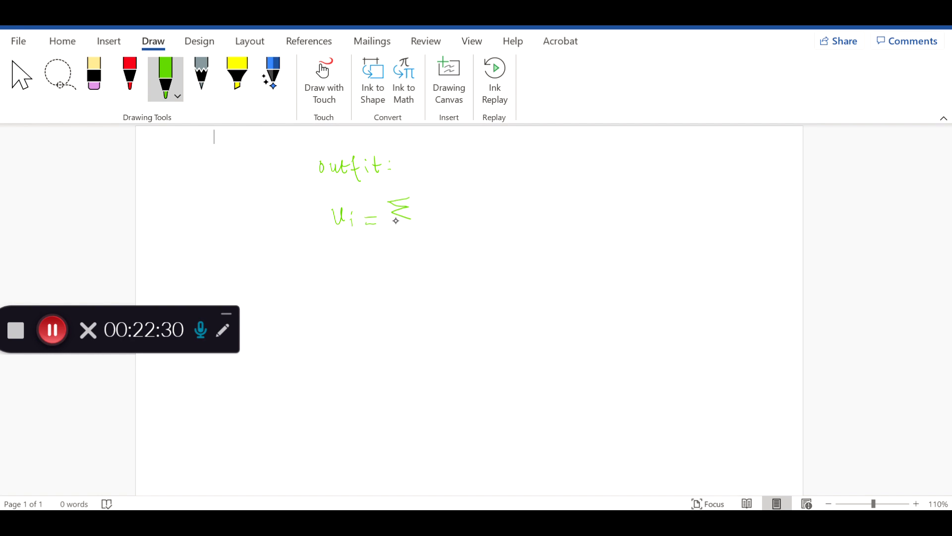
# - Complete the handwritten green outfit formula with summation limits n=1 to N, the squared term Z²ni, and division by N
pyautogui.moveTo(393, 231); pyautogui.dragTo(399, 231)
pyautogui.moveTo(424, 220)
pyautogui.mouseDown()
pyautogui.moveTo(443, 219)
pyautogui.moveTo(441, 207)
pyautogui.moveTo(448, 227)
pyautogui.mouseUp()
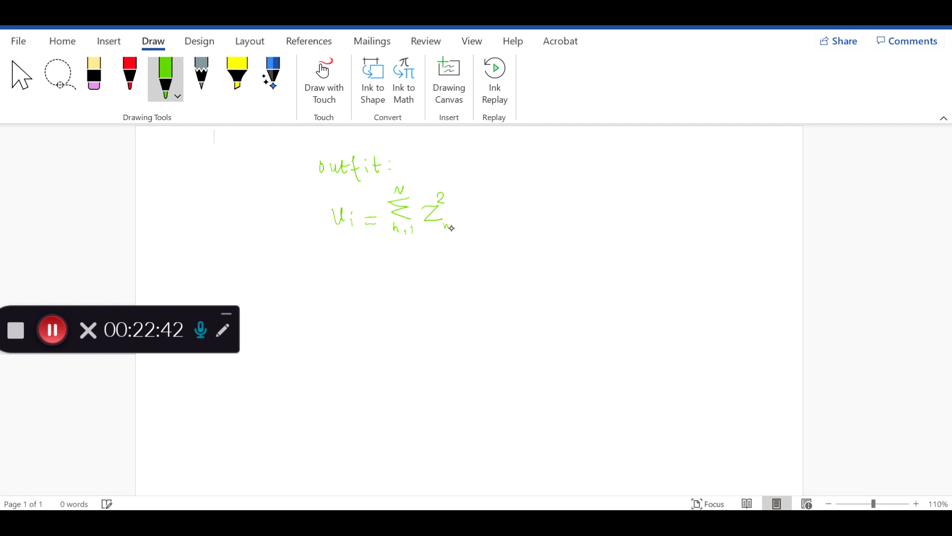
pyautogui.moveTo(485, 187)
pyautogui.mouseDown()
pyautogui.moveTo(475, 232)
pyautogui.moveTo(505, 193)
pyautogui.mouseUp()
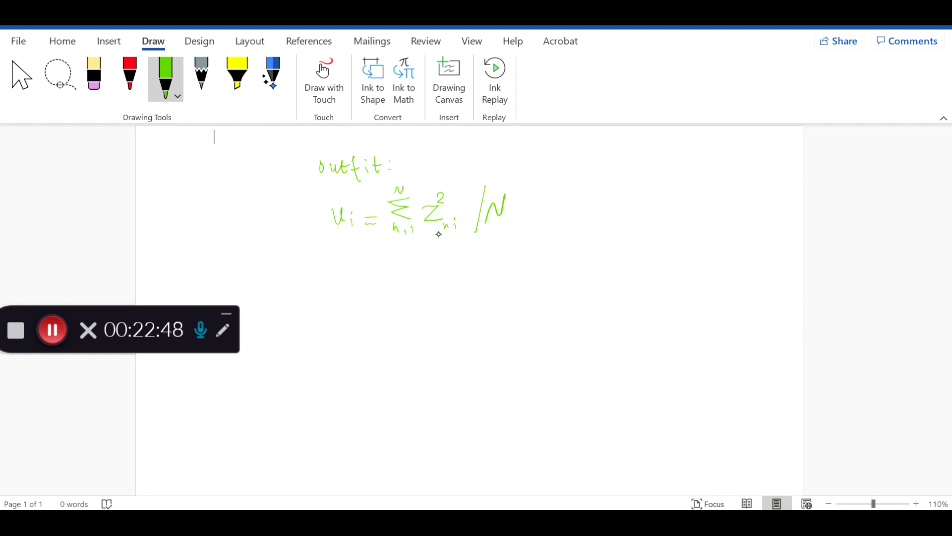
# - Circle Z²ni in the outfit formula in red and label it with an arrow as "std. Residuals"
pyautogui.click(129, 79)
pyautogui.moveTo(425, 233)
pyautogui.mouseDown()
pyautogui.moveTo(469, 206)
pyautogui.moveTo(422, 209)
pyautogui.moveTo(456, 237)
pyautogui.mouseUp()
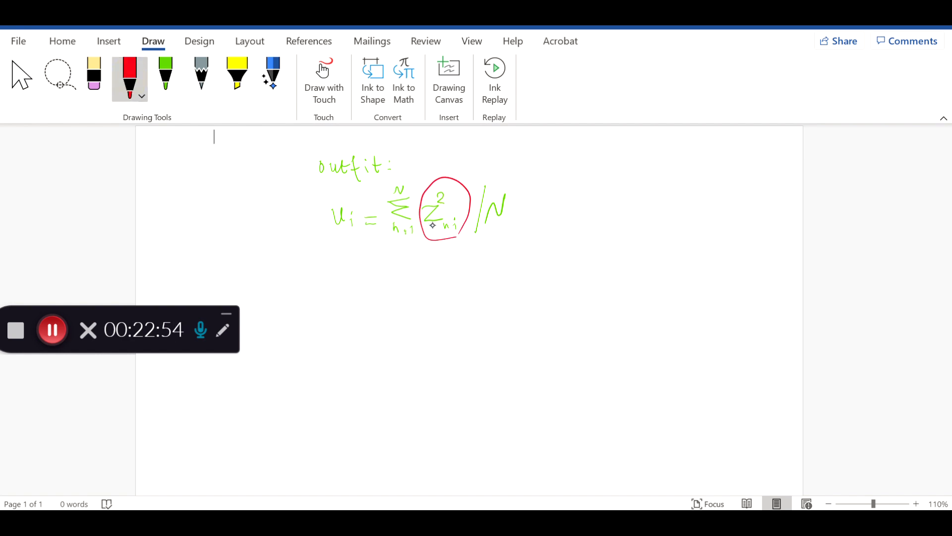
pyautogui.moveTo(456, 182)
pyautogui.mouseDown()
pyautogui.moveTo(512, 149)
pyautogui.moveTo(561, 158)
pyautogui.moveTo(601, 139)
pyautogui.moveTo(626, 160)
pyautogui.moveTo(616, 155)
pyautogui.mouseUp()
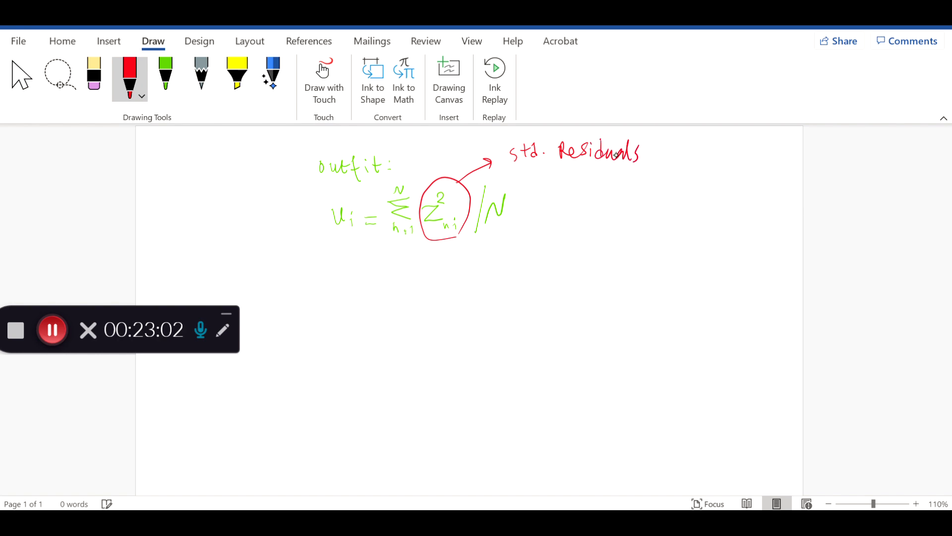
# - Handwrite the infit formula's numerator in green below outfit: vi = Σ from n=1 to N of Wni × Z²ni
pyautogui.click(171, 72)
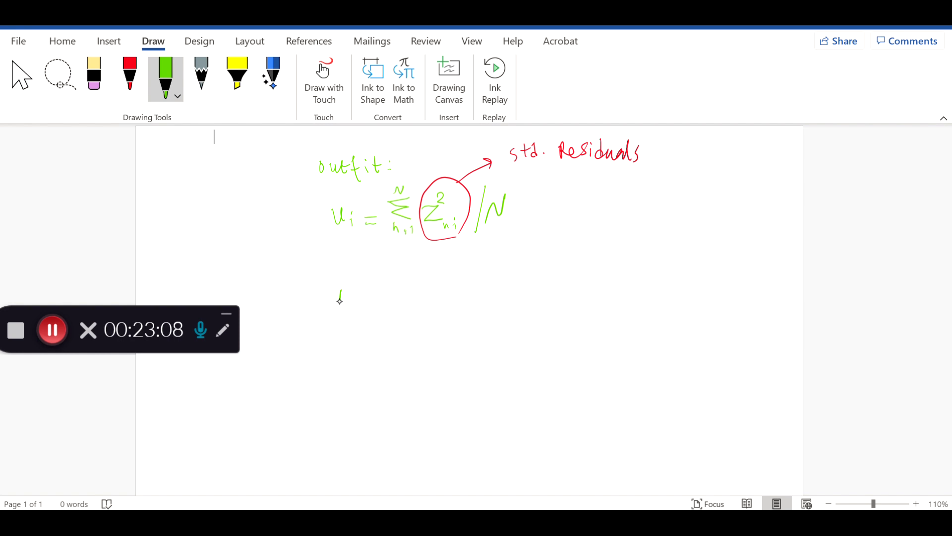
pyautogui.moveTo(347, 292)
pyautogui.mouseDown()
pyautogui.moveTo(365, 305)
pyautogui.moveTo(373, 293)
pyautogui.moveTo(380, 301)
pyautogui.mouseUp()
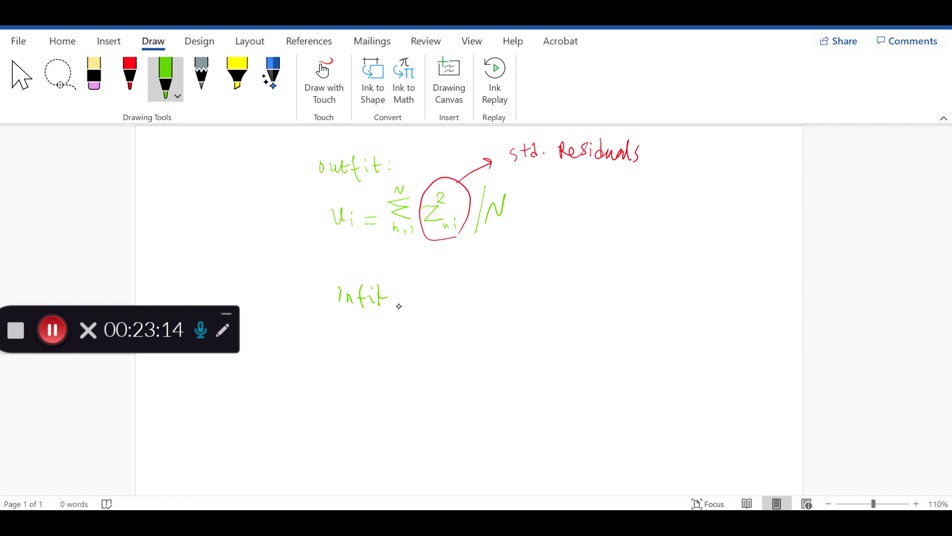
pyautogui.moveTo(425, 298)
pyautogui.mouseDown()
pyautogui.moveTo(471, 305)
pyautogui.moveTo(497, 267)
pyautogui.mouseUp()
pyautogui.click(443, 295)
pyautogui.moveTo(496, 317); pyautogui.dragTo(513, 317)
pyautogui.moveTo(510, 321); pyautogui.dragTo(518, 320)
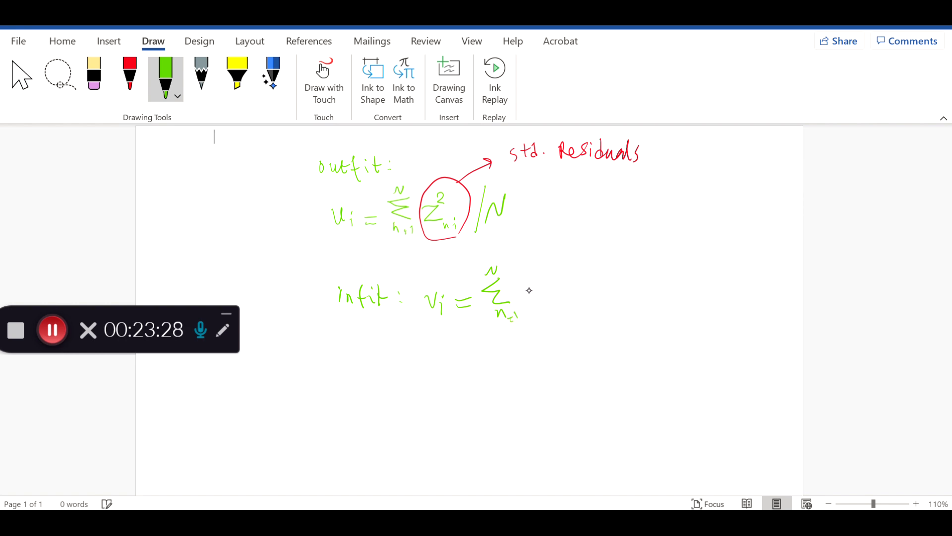
pyautogui.moveTo(524, 283)
pyautogui.mouseDown()
pyautogui.moveTo(545, 281)
pyautogui.moveTo(552, 303)
pyautogui.mouseUp()
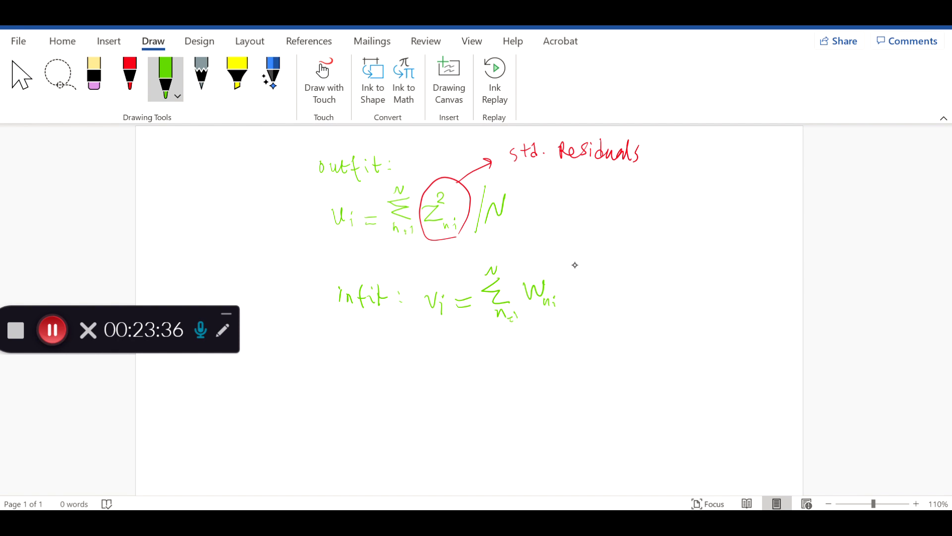
pyautogui.moveTo(564, 283); pyautogui.dragTo(565, 288)
pyautogui.moveTo(575, 276)
pyautogui.mouseDown()
pyautogui.moveTo(594, 289)
pyautogui.moveTo(601, 267)
pyautogui.mouseUp()
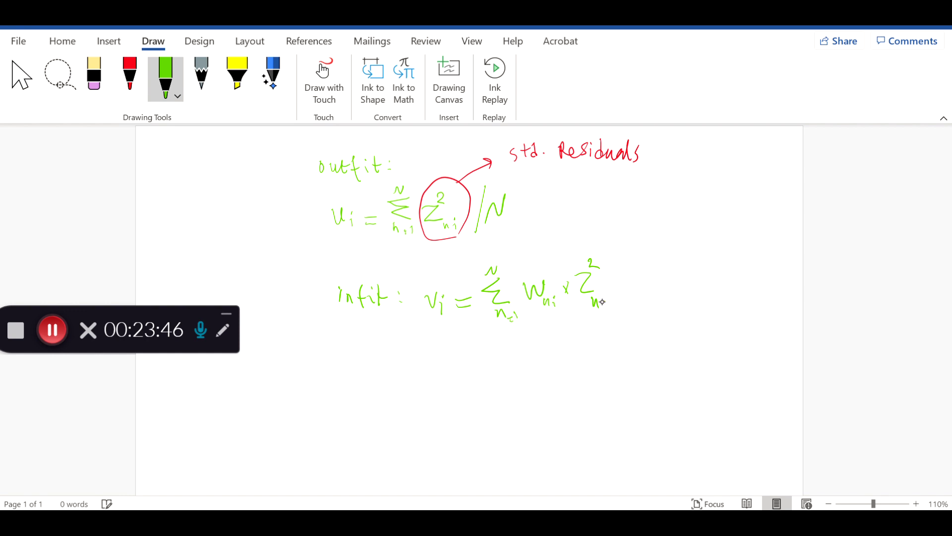
# - Finish the infit formula in green by dividing it by the sum of Wni from n=1 to N
pyautogui.moveTo(643, 243); pyautogui.dragTo(629, 326)
pyautogui.moveTo(667, 268)
pyautogui.mouseDown()
pyautogui.moveTo(677, 296)
pyautogui.moveTo(658, 262)
pyautogui.moveTo(665, 259)
pyautogui.mouseUp()
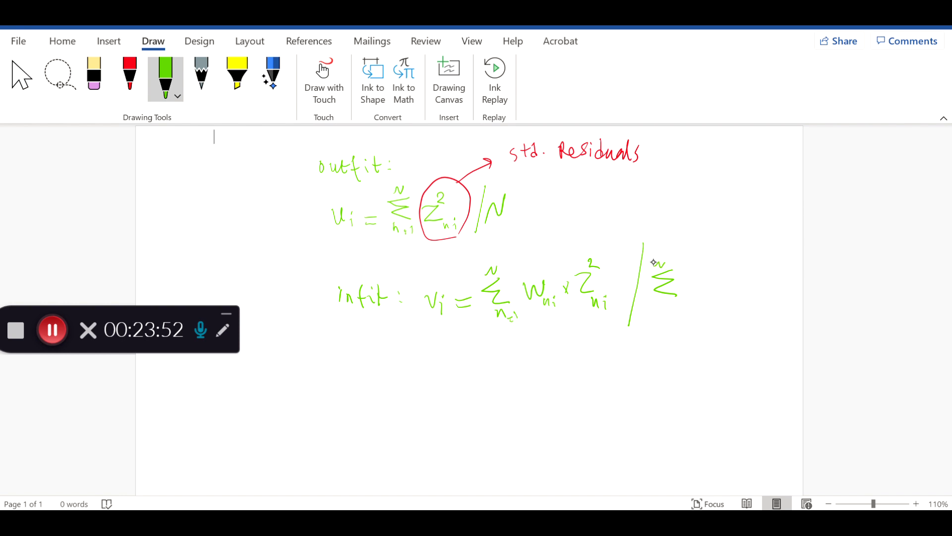
pyautogui.moveTo(657, 311); pyautogui.dragTo(670, 310)
pyautogui.moveTo(687, 282)
pyautogui.mouseDown()
pyautogui.moveTo(690, 293)
pyautogui.moveTo(705, 281)
pyautogui.moveTo(714, 295)
pyautogui.mouseUp()
pyautogui.click(714, 287)
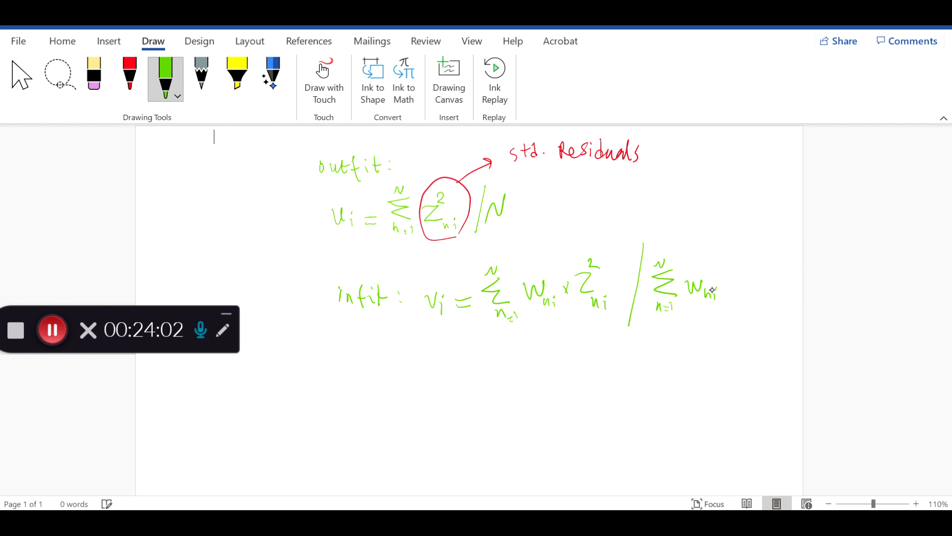
# - Circle both Wni terms in the infit formula in red and label them with arrows as "variance of observed scores"
pyautogui.click(129, 77)
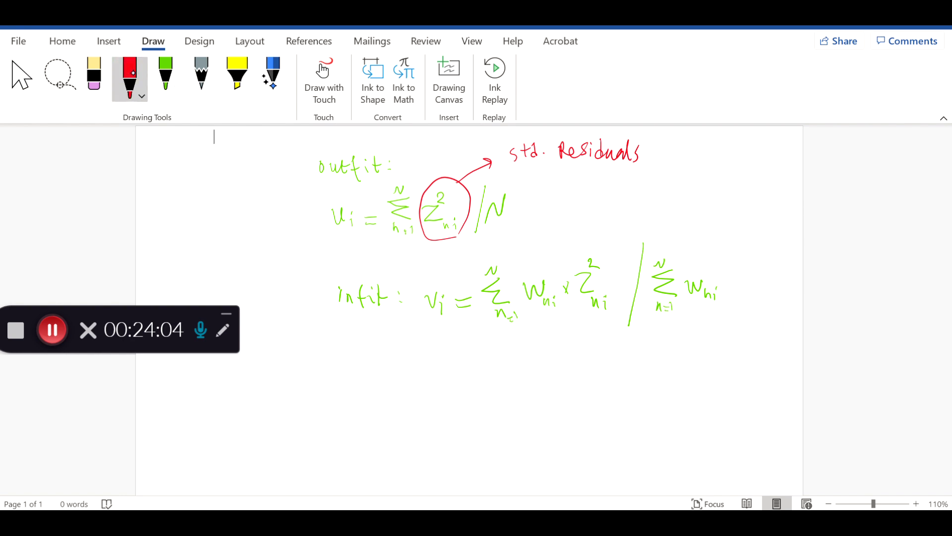
pyautogui.moveTo(700, 308); pyautogui.dragTo(736, 288)
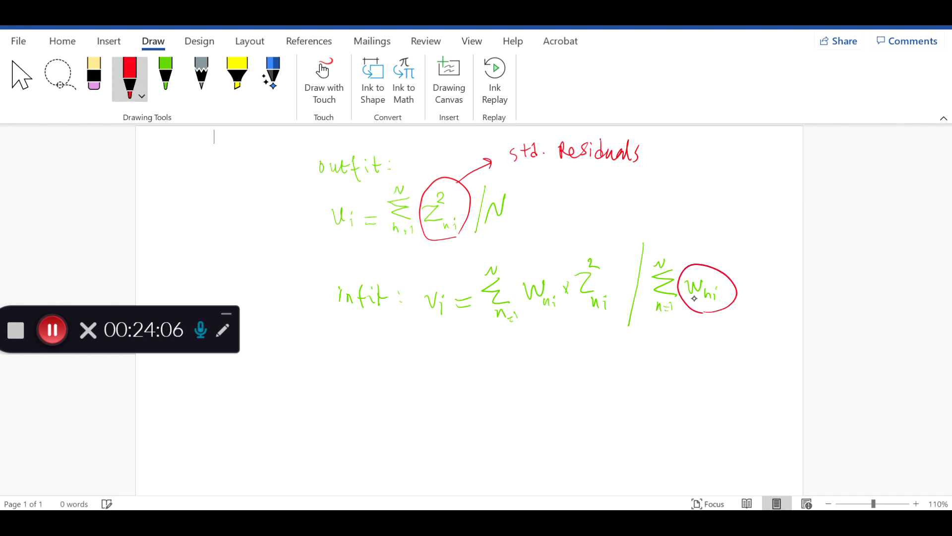
pyautogui.moveTo(543, 321)
pyautogui.mouseDown()
pyautogui.moveTo(536, 317)
pyautogui.moveTo(622, 345)
pyautogui.mouseUp()
pyautogui.moveTo(687, 316)
pyautogui.mouseDown()
pyautogui.moveTo(637, 358)
pyautogui.moveTo(639, 346)
pyautogui.moveTo(620, 350)
pyautogui.mouseUp()
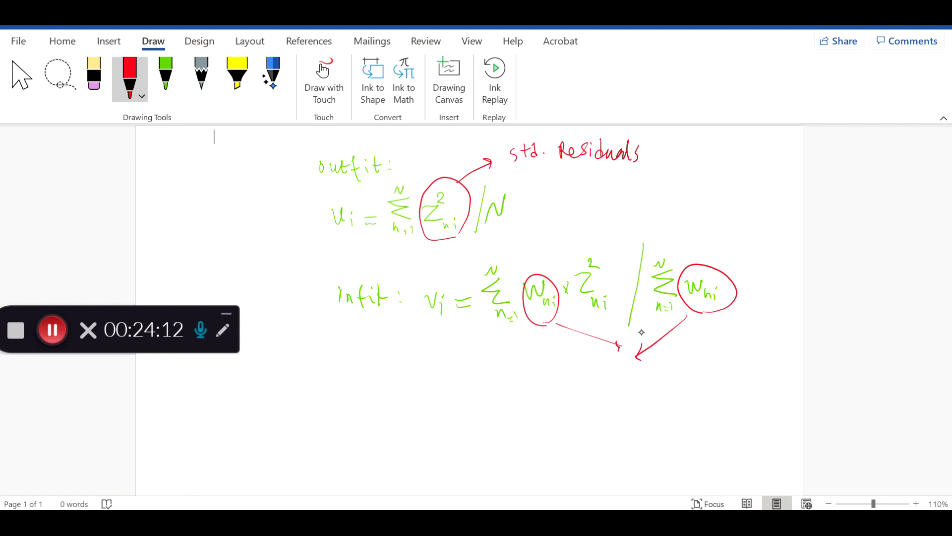
pyautogui.moveTo(609, 373); pyautogui.dragTo(626, 384)
pyautogui.moveTo(629, 377); pyautogui.dragTo(709, 378)
pyautogui.moveTo(623, 420)
pyautogui.mouseDown()
pyautogui.moveTo(629, 409)
pyautogui.moveTo(631, 420)
pyautogui.mouseUp()
pyautogui.moveTo(634, 402)
pyautogui.mouseDown()
pyautogui.moveTo(636, 420)
pyautogui.moveTo(640, 411)
pyautogui.moveTo(695, 417)
pyautogui.moveTo(655, 452)
pyautogui.moveTo(701, 435)
pyautogui.mouseUp()
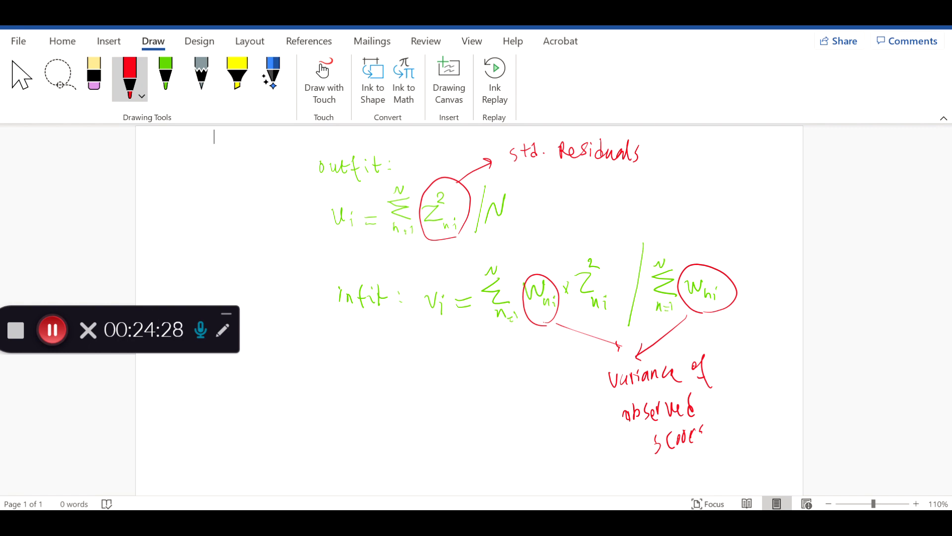
# - Go to the Word document with the jamovi results and review item I1's infit and outfit in the annotated Item Statistics table
pyautogui.hotkey('alt', 'Tab')
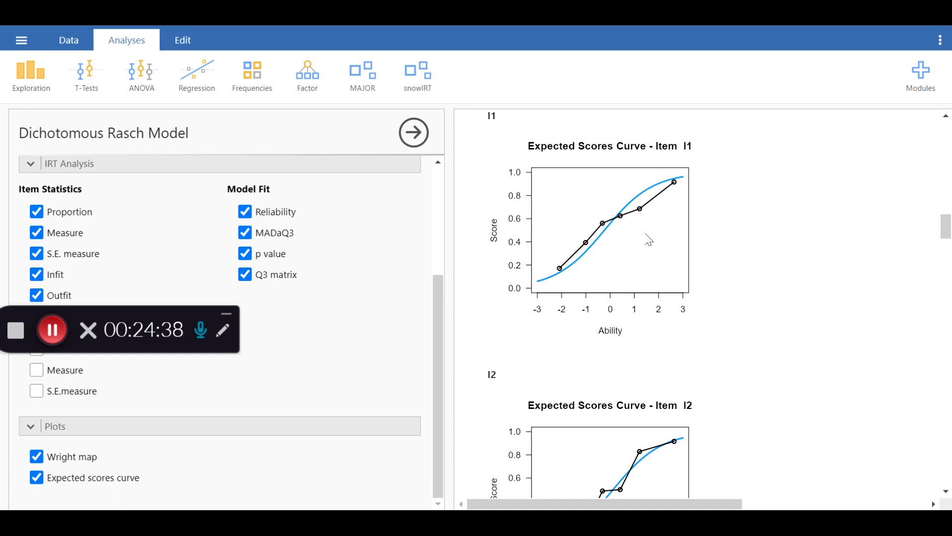
pyautogui.moveTo(537, 521)
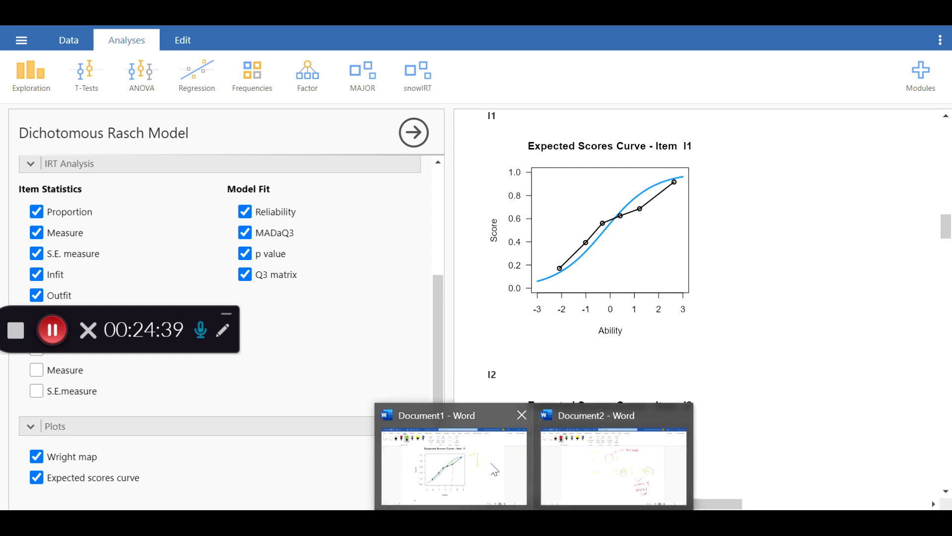
pyautogui.click(602, 447)
pyautogui.scroll(10, 647, 351)
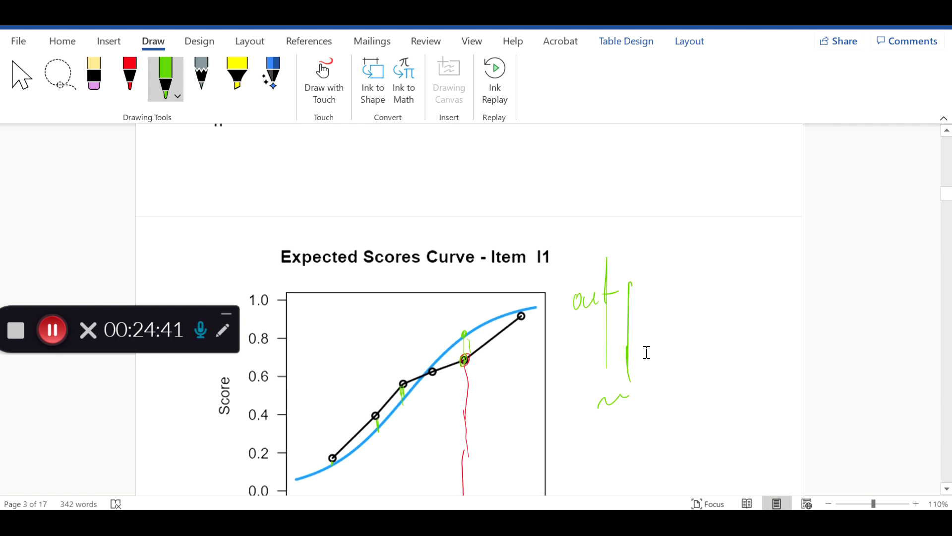
pyautogui.scroll(15, 646, 351)
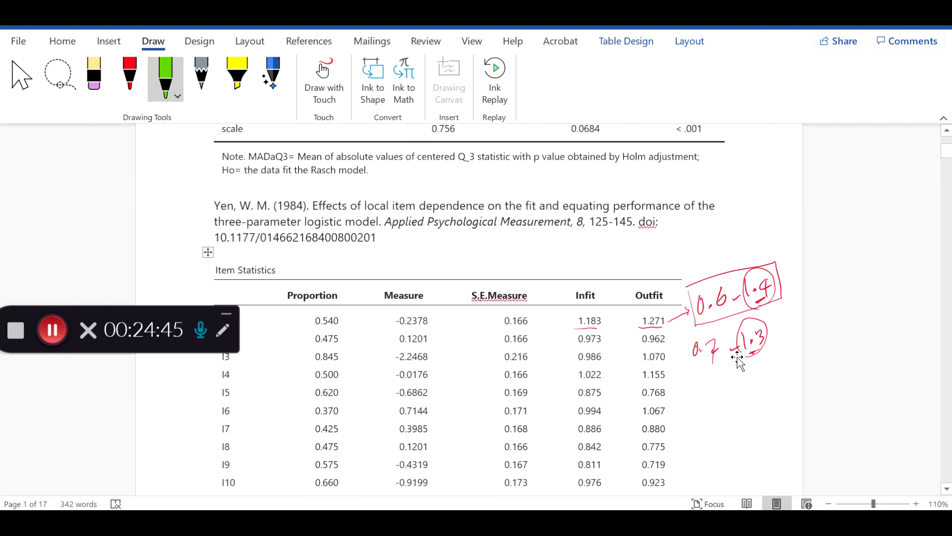
pyautogui.scroll(-3, 713, 335)
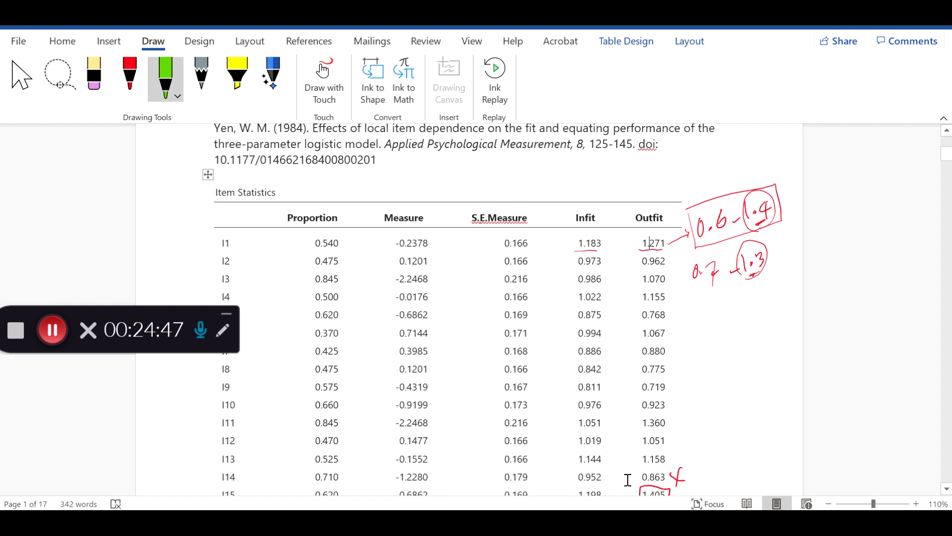
# - Switch to jamovi and compare observed with expected scores in the Expected Scores Curves of items I1 to I14
pyautogui.hotkey('alt', 'Tab')
pyautogui.moveTo(164, 320); pyautogui.dragTo(190, 527)
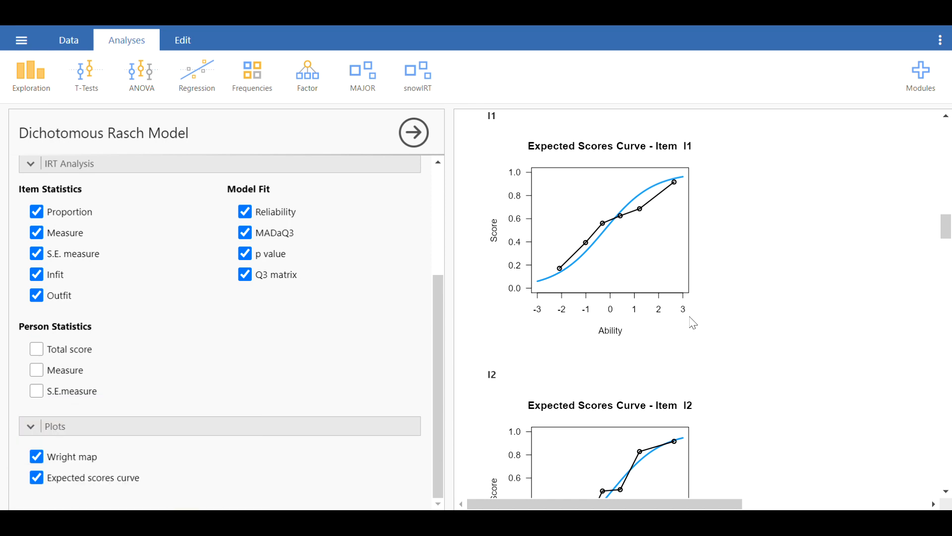
pyautogui.scroll(-8, 739, 310)
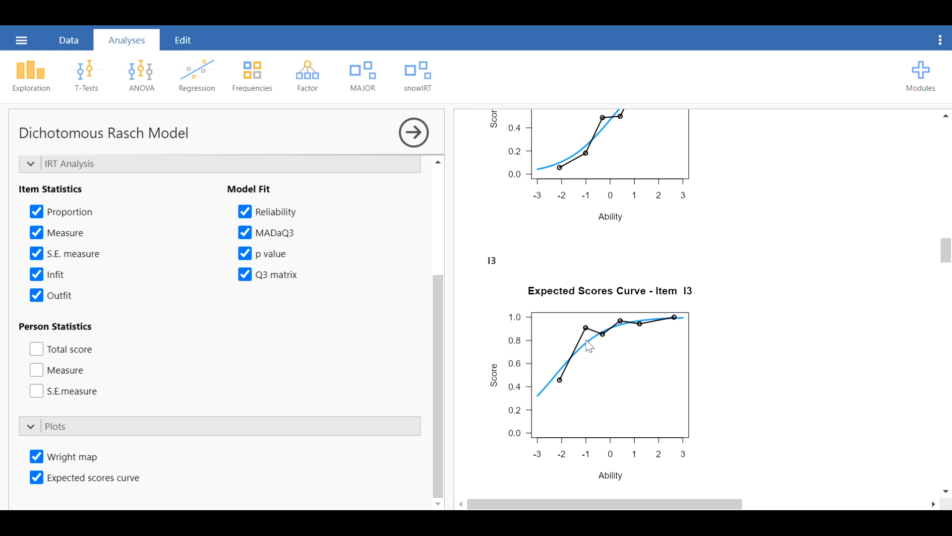
pyautogui.scroll(-5, 606, 351)
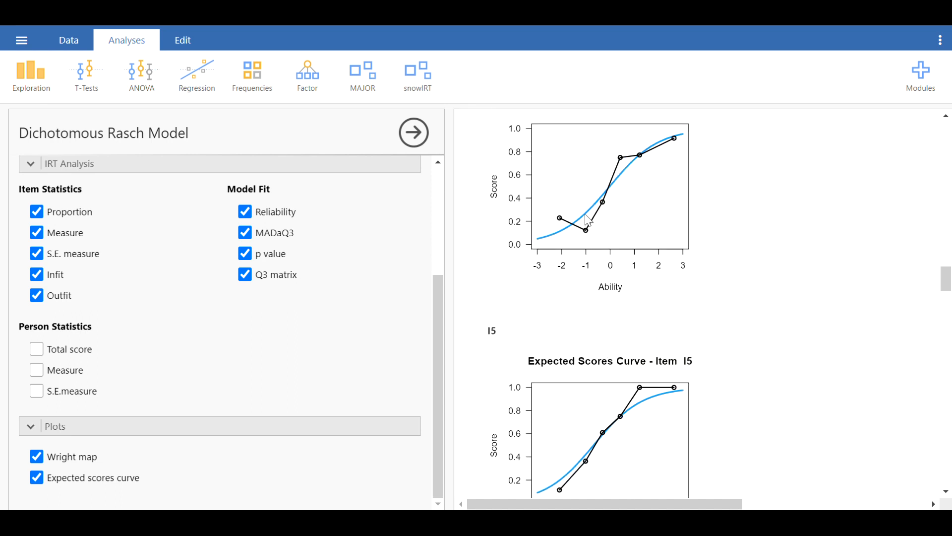
pyautogui.scroll(-4, 595, 245)
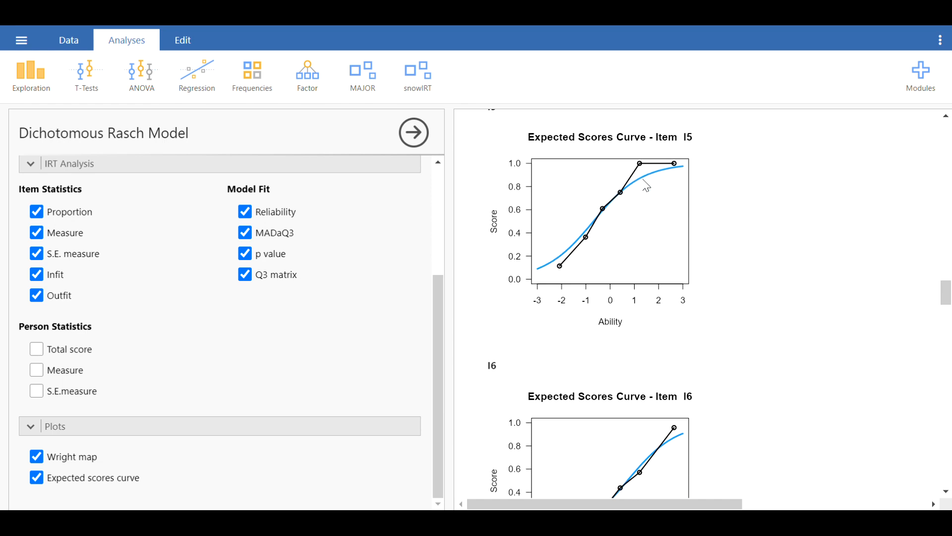
pyautogui.scroll(-18, 647, 186)
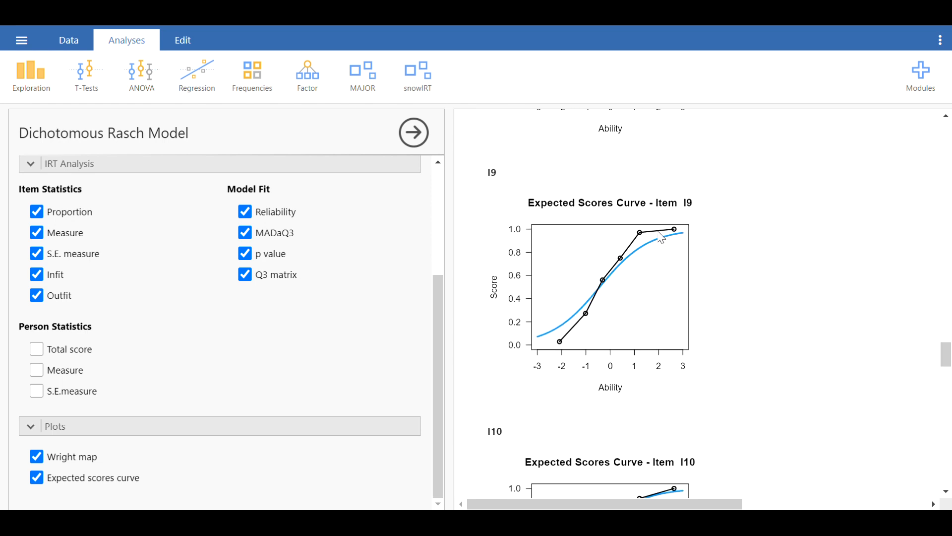
pyautogui.scroll(-8, 662, 238)
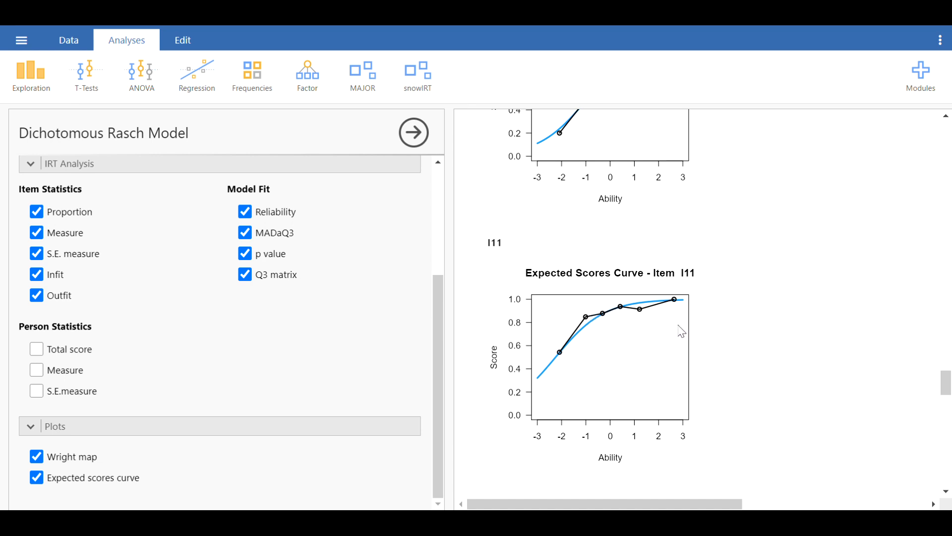
pyautogui.scroll(-6, 681, 333)
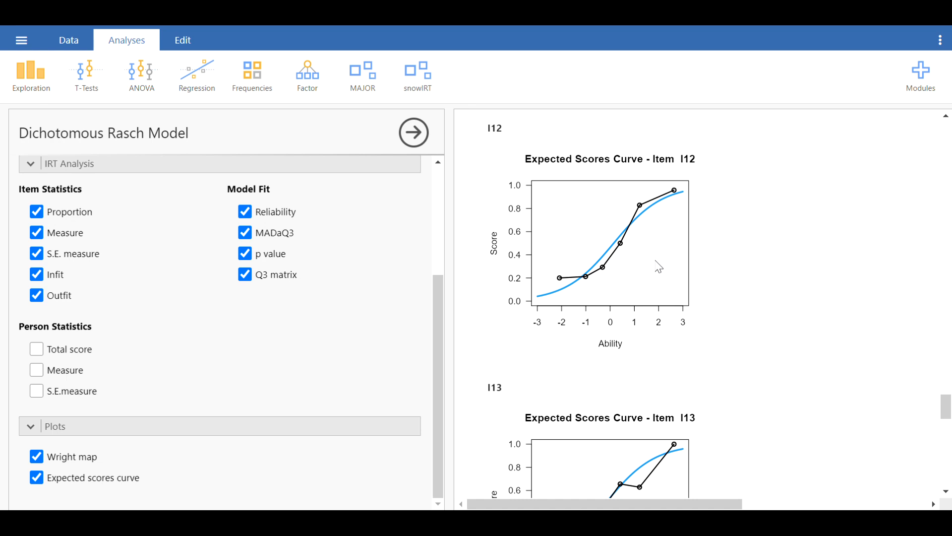
pyautogui.scroll(-9, 658, 268)
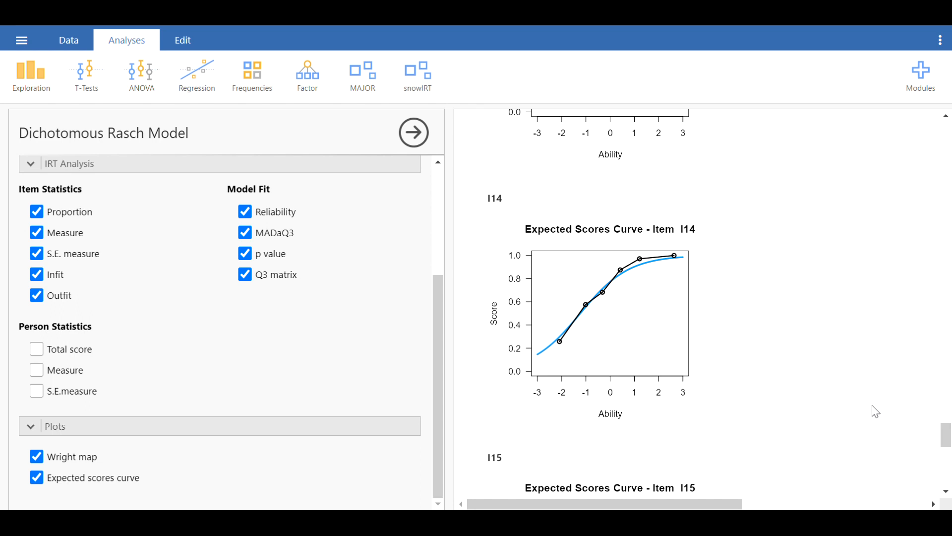
# - Add the total score, measure and S.E. measure person statistics to the Rasch analysis and bring the Person Statistics table into view
pyautogui.click(38, 350)
pyautogui.click(37, 370)
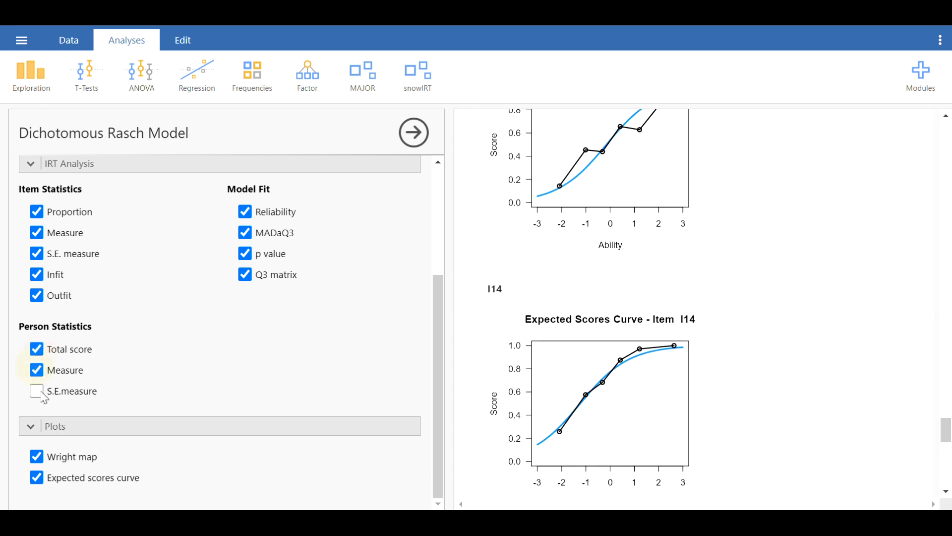
pyautogui.click(37, 391)
pyautogui.scroll(20, 875, 335)
pyautogui.scroll(20, 879, 335)
pyautogui.scroll(3, 879, 336)
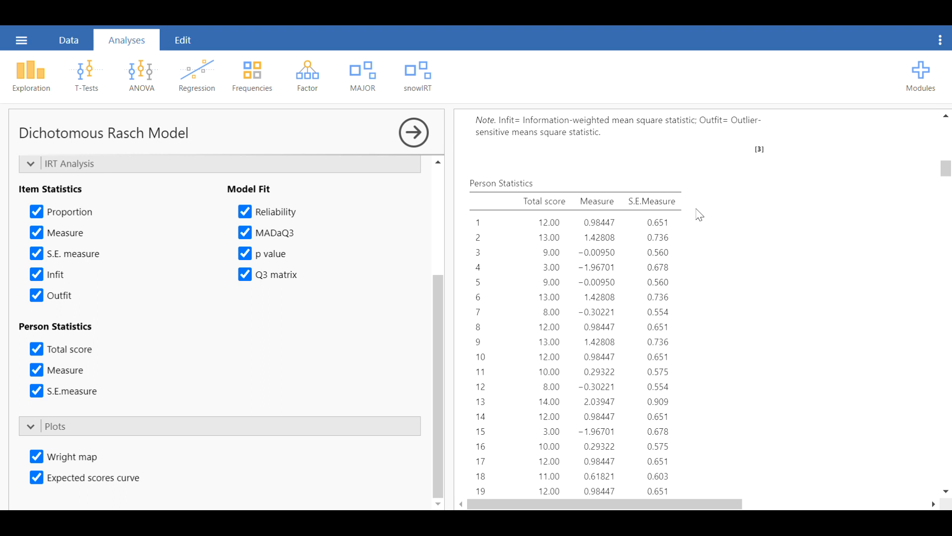
# - Review the Model Fit and Q3 Correlation Matrix tables and the individual rows of the Person Statistics table
pyautogui.scroll(2, 699, 219)
pyautogui.scroll(15, 816, 220)
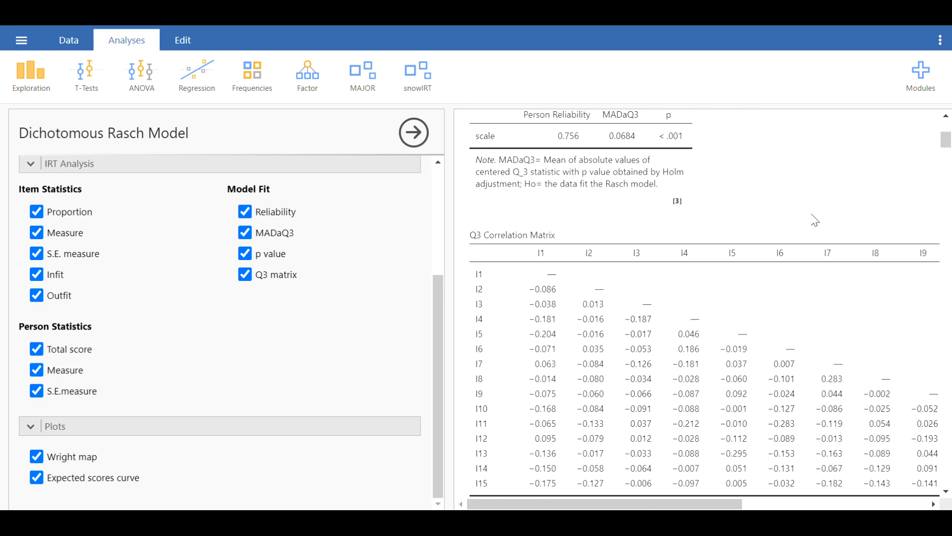
pyautogui.scroll(-20, 816, 219)
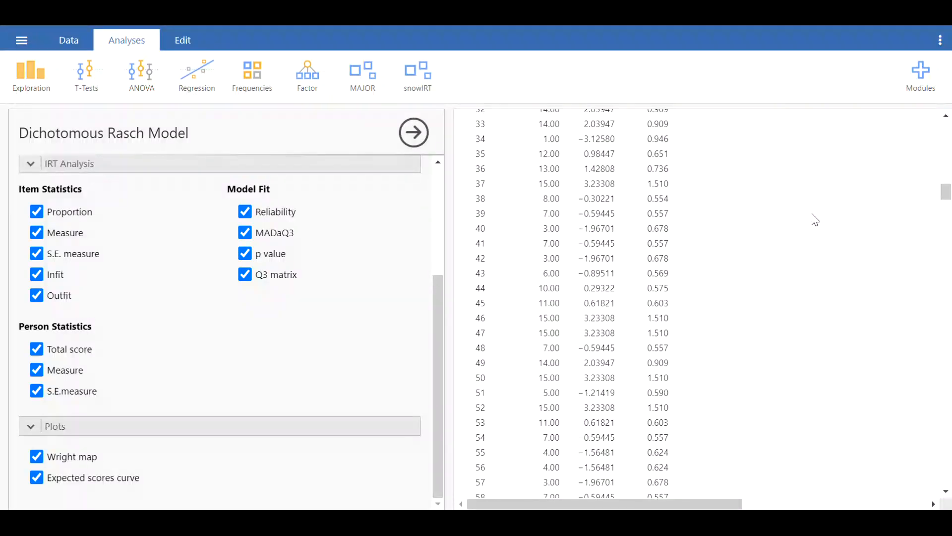
pyautogui.scroll(-5, 816, 220)
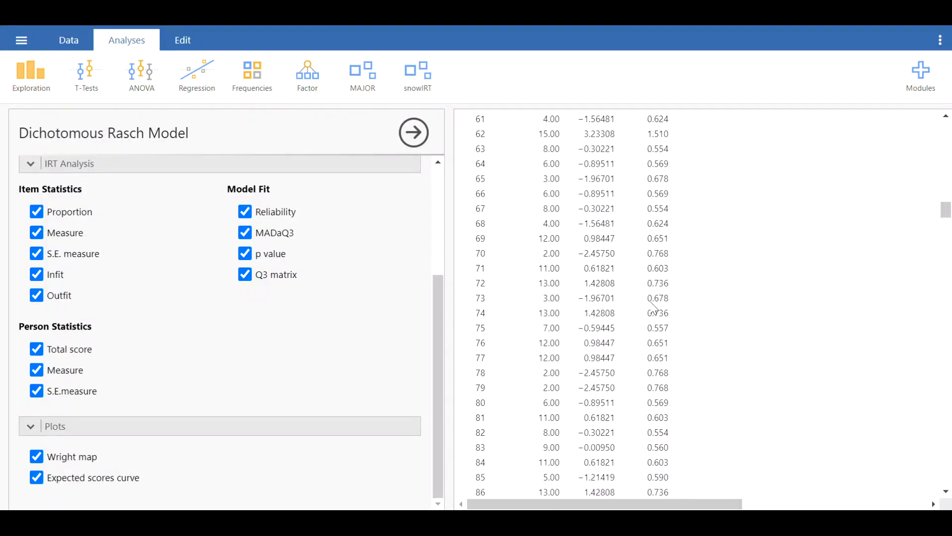
pyautogui.moveTo(203, 520); pyautogui.dragTo(211, 502)
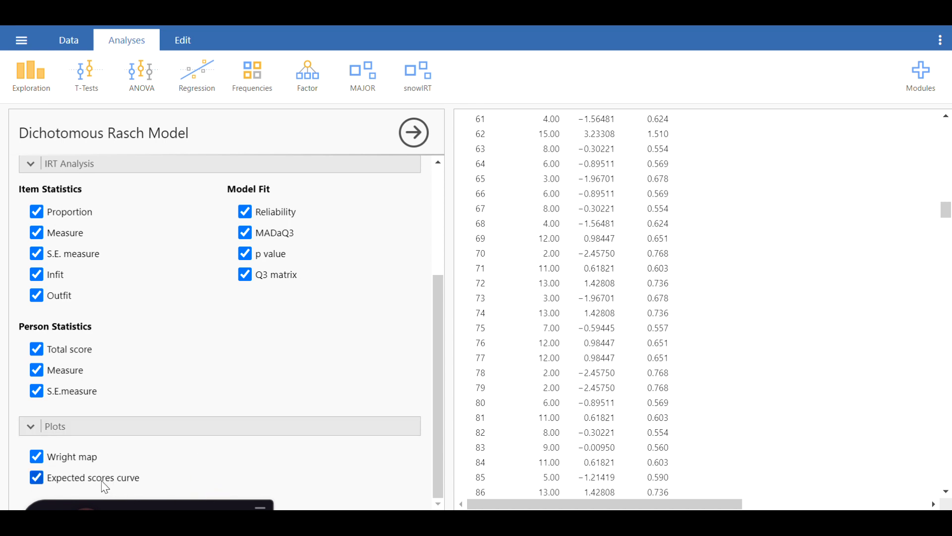